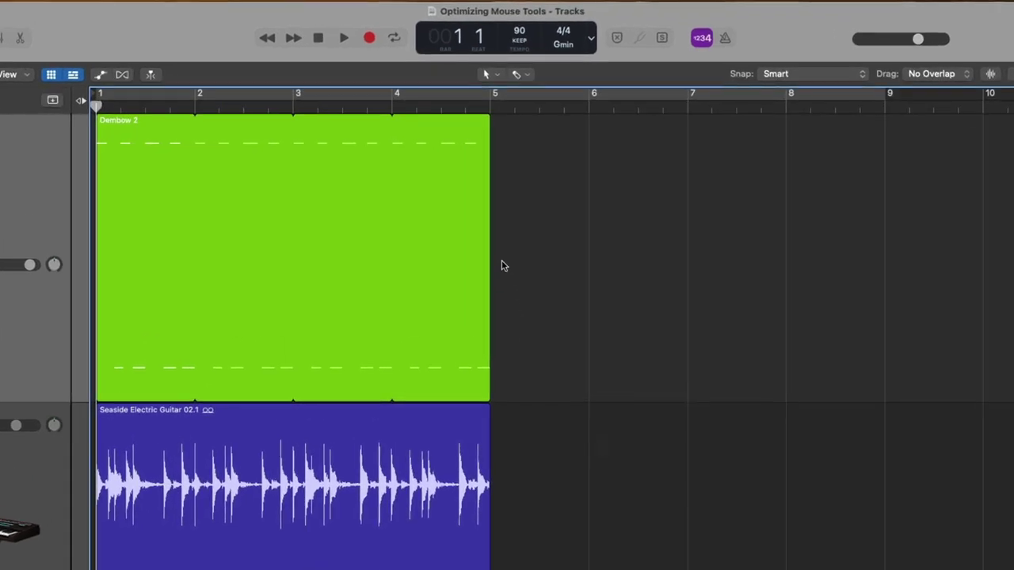
Set Scissors as the Left-click tool and Zoom as the Command-click tool
click(486, 75)
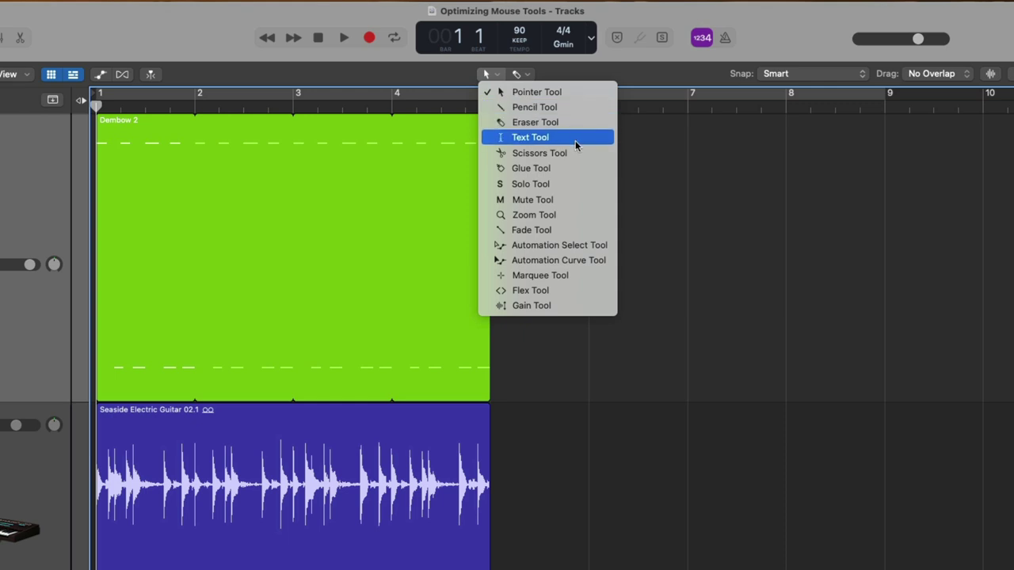
click(539, 153)
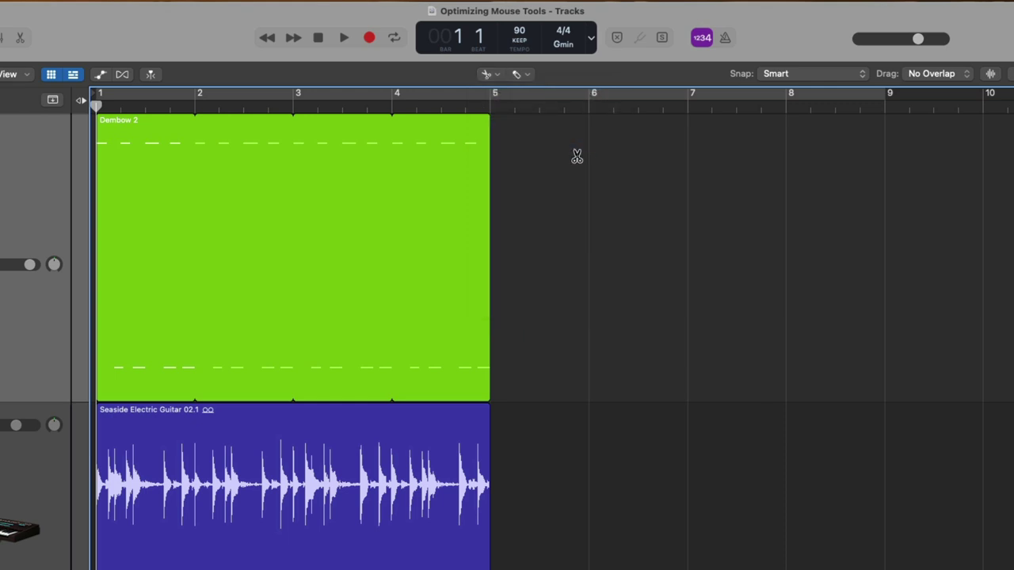
click(529, 75)
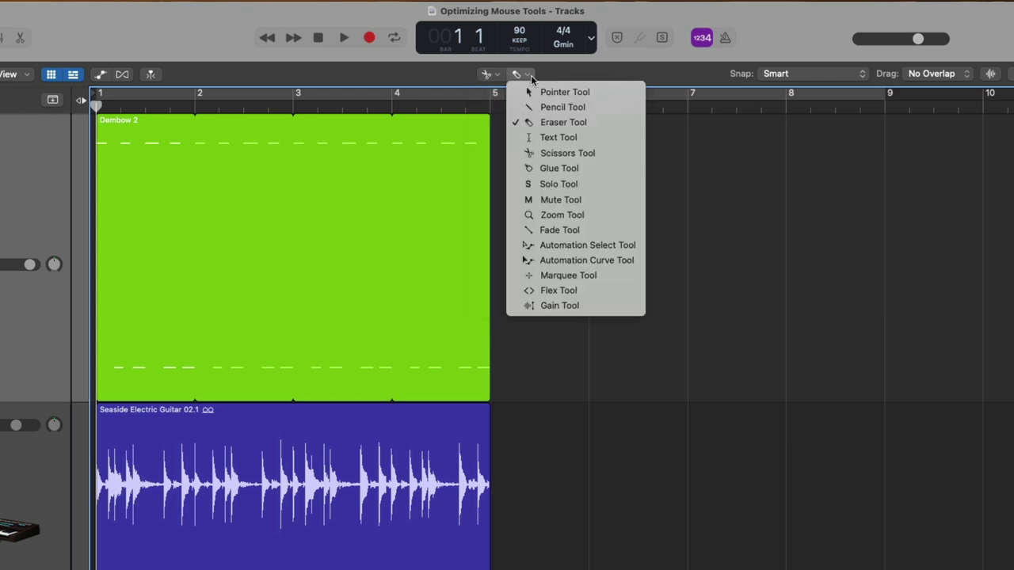
click(539, 215)
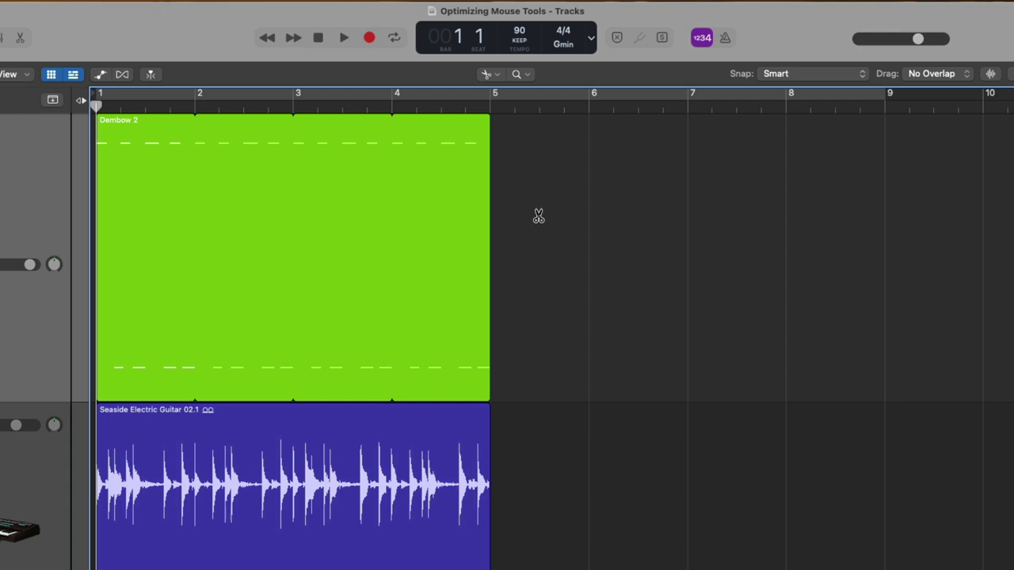
Zoom in on the guitar region's end, cut it at three points near bar 4, then zoom out
drag(525, 447, 503, 460)
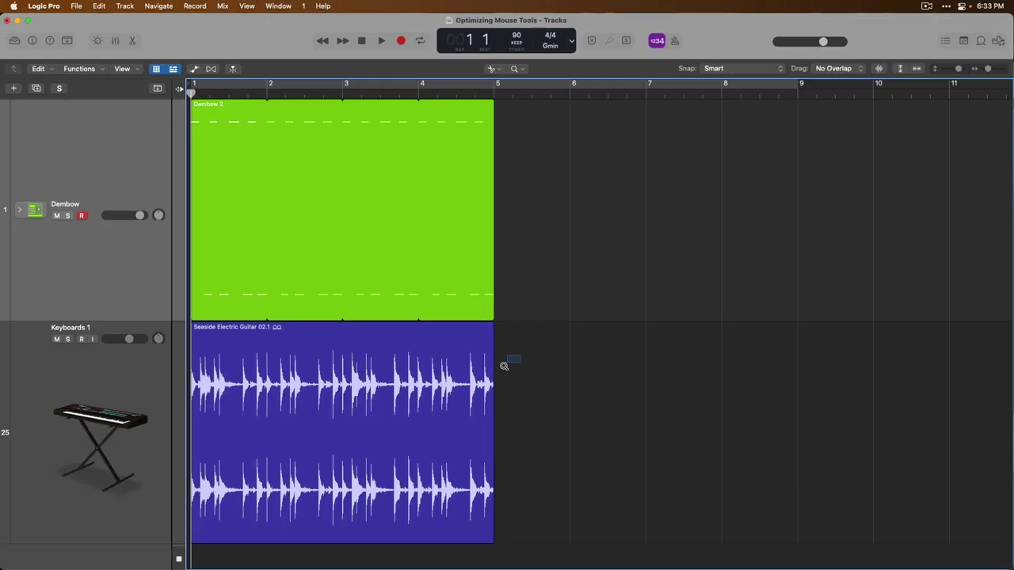
drag(504, 366, 391, 412)
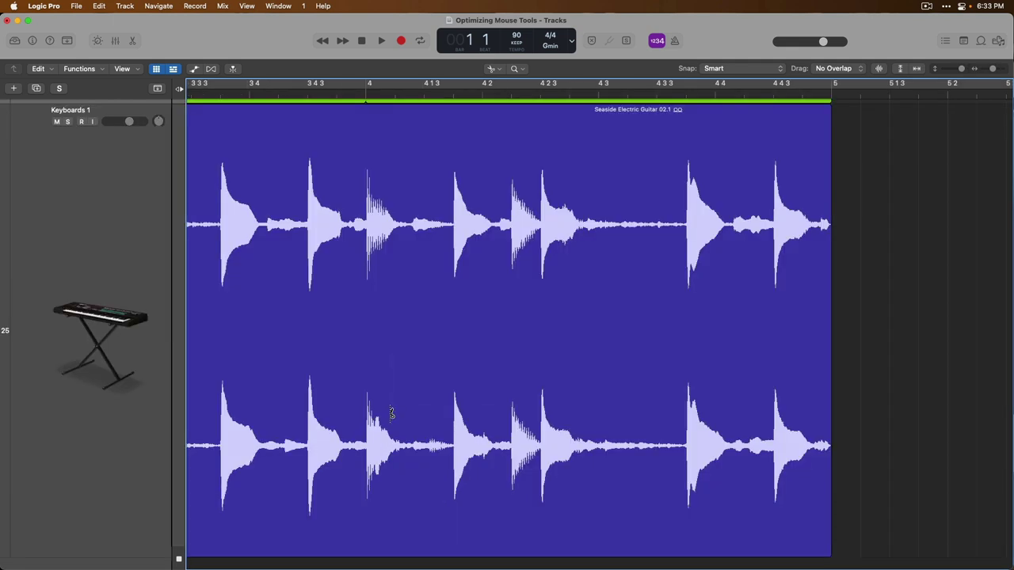
click(454, 212)
click(512, 208)
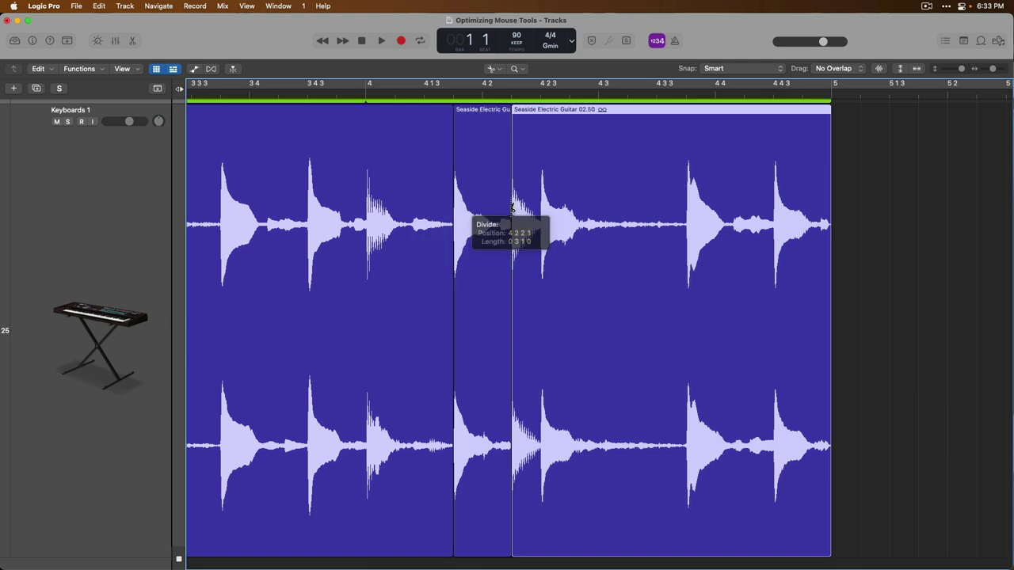
click(542, 202)
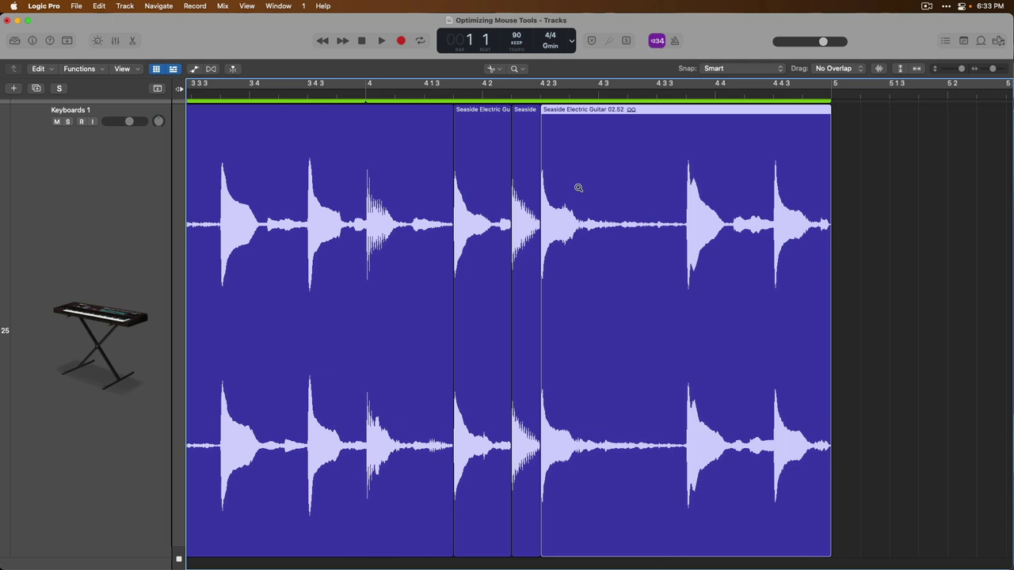
key(z)
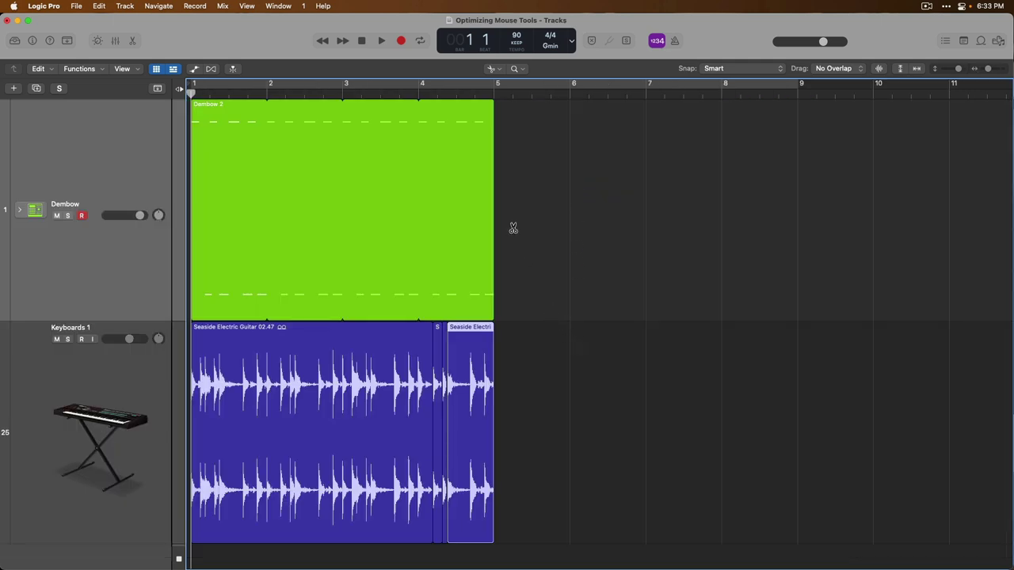
Make Pointer the main tool, then switch to the Glue tool from the T tool menu
click(491, 69)
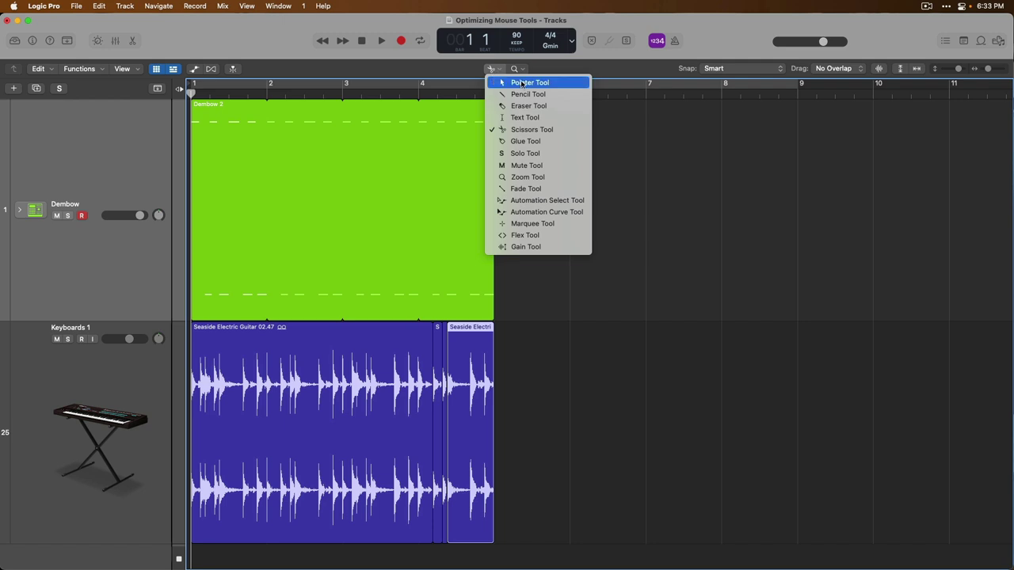
click(553, 83)
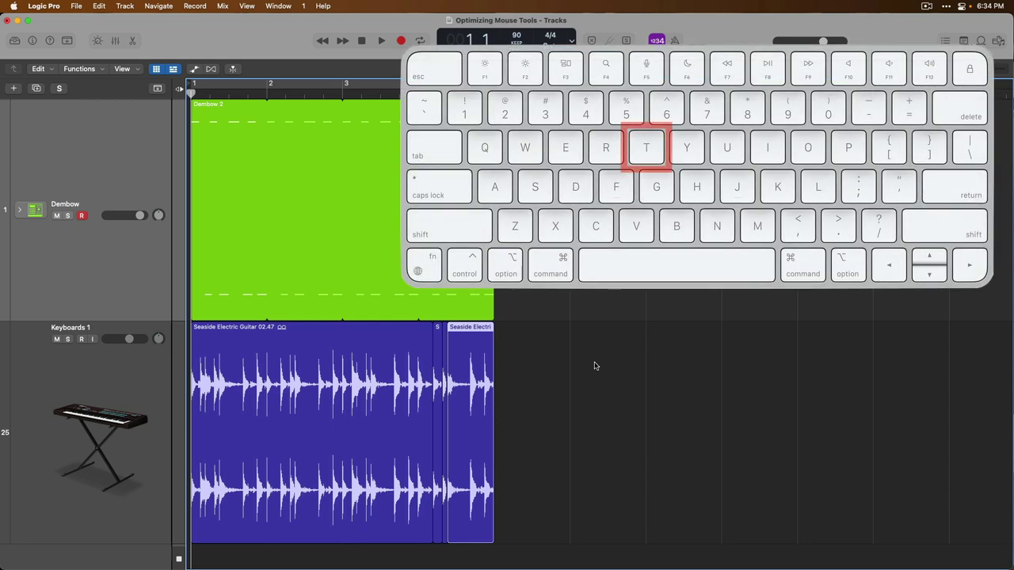
key(t)
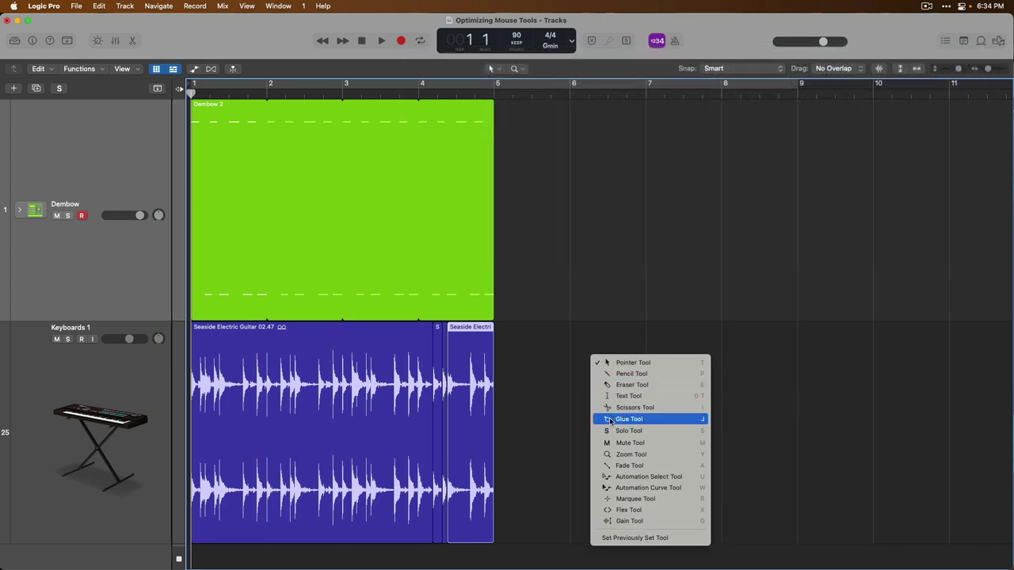
click(645, 420)
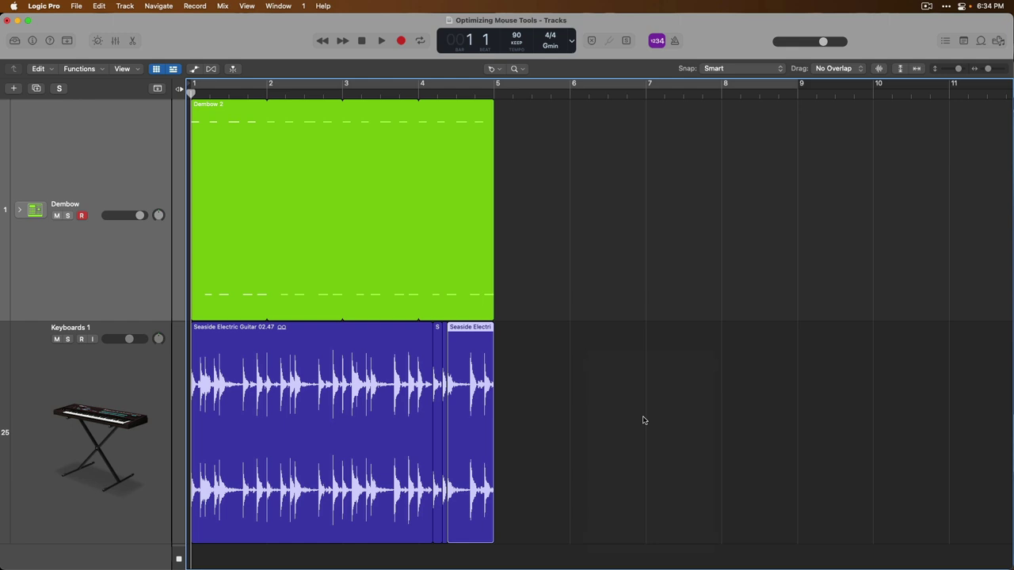
Make Marquee the secondary tool and glue the split guitar pieces into one region
key(t)
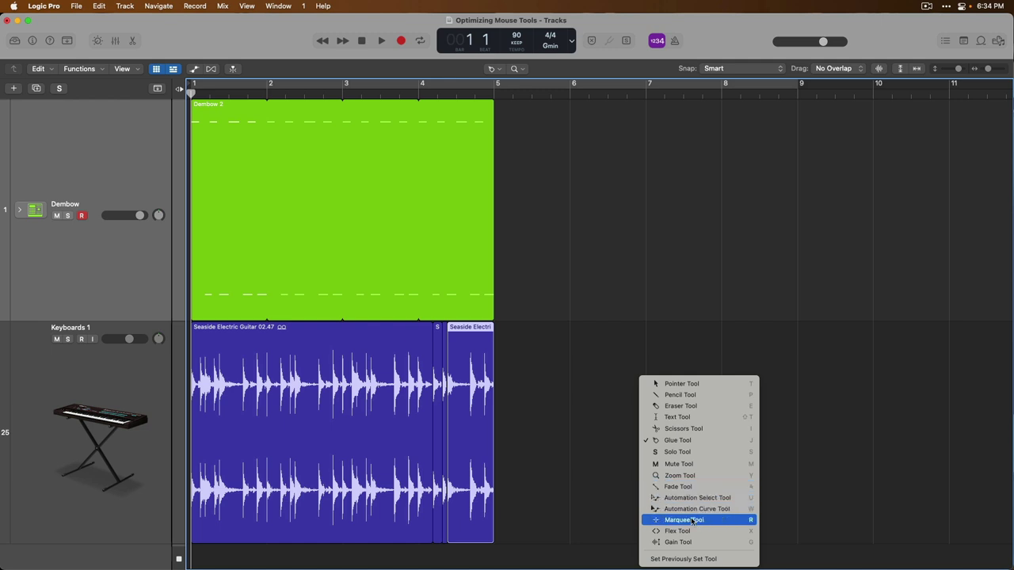
click(690, 520)
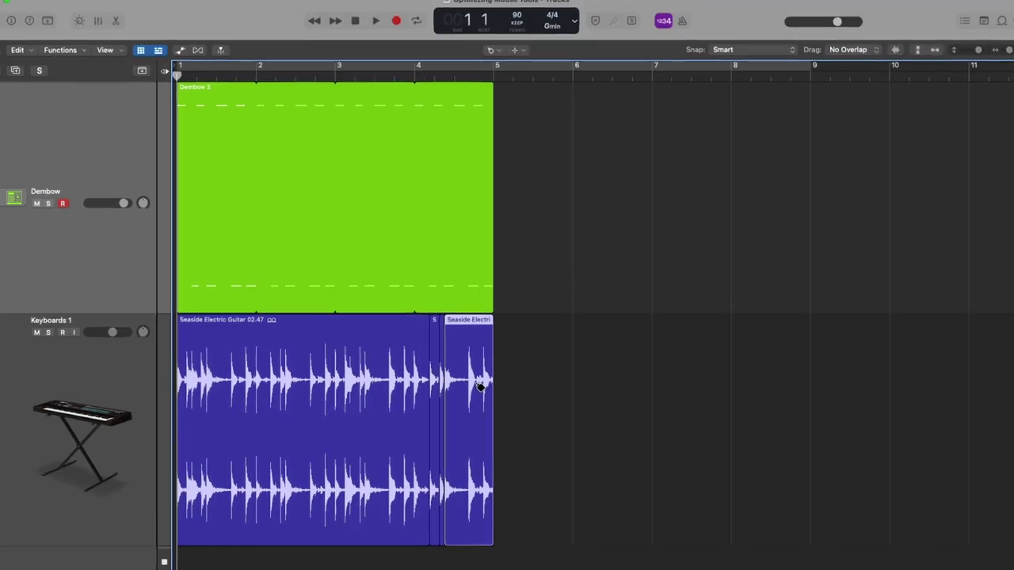
click(519, 375)
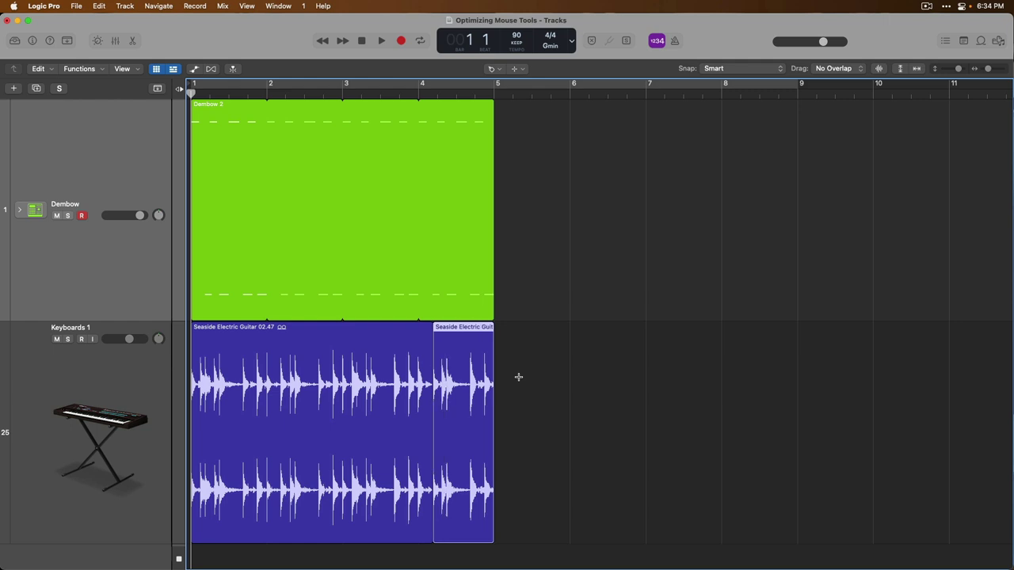
Choose Pointer Tool from the T tool menu, then dismiss the menu without changing tools
key(t)
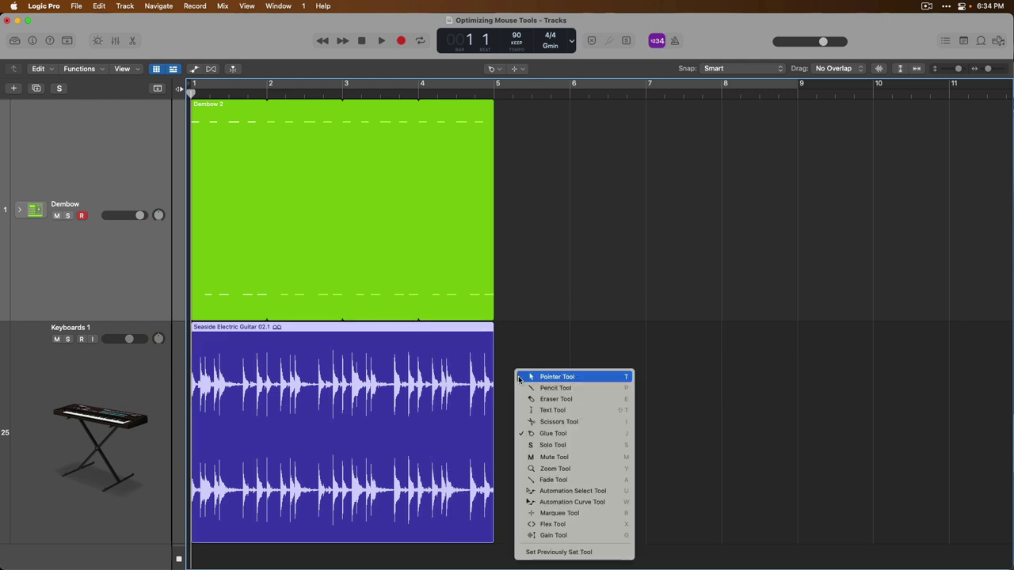
click(590, 379)
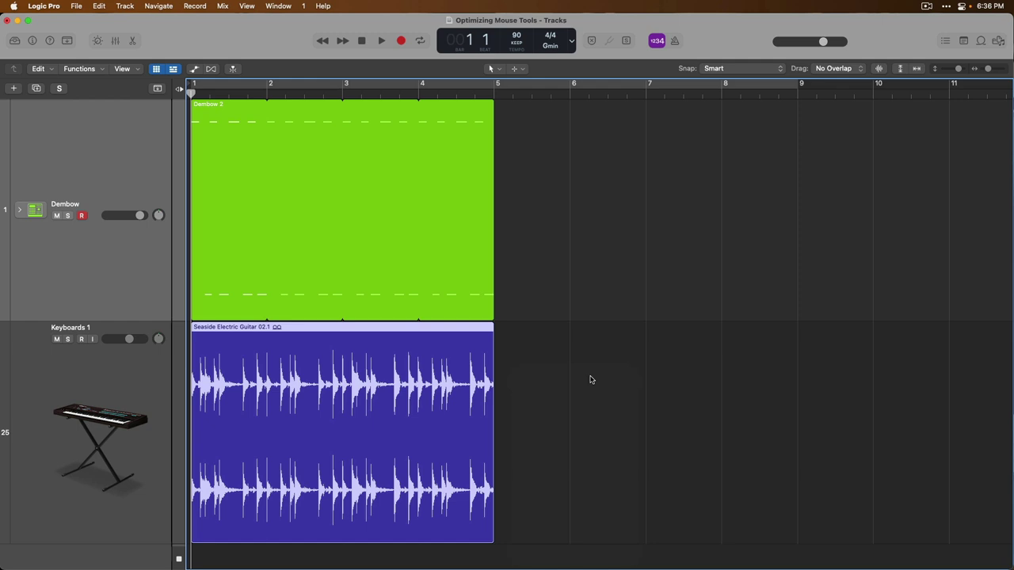
key(t)
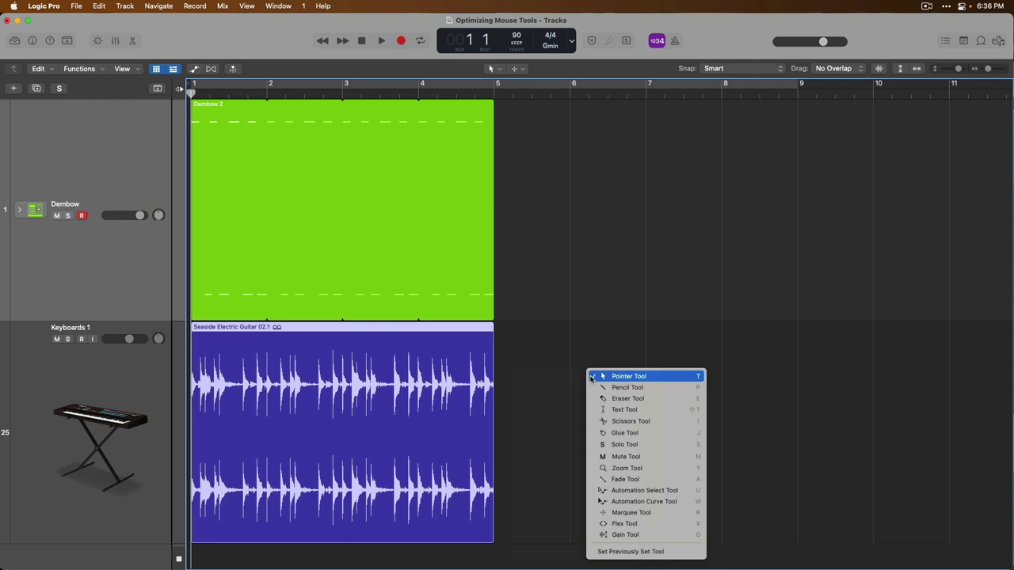
click(578, 380)
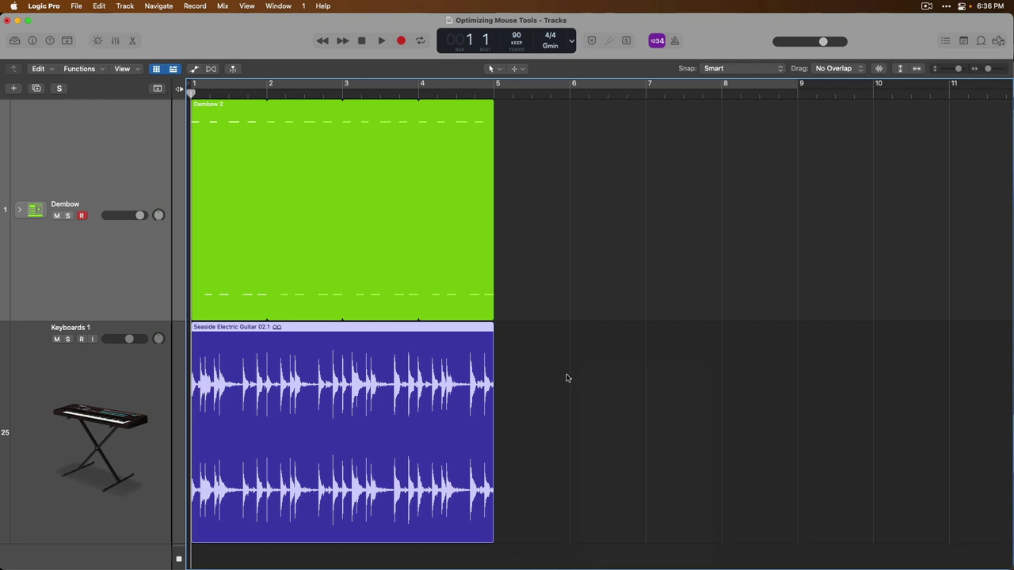
Open Logic Pro > Settings > General
click(48, 5)
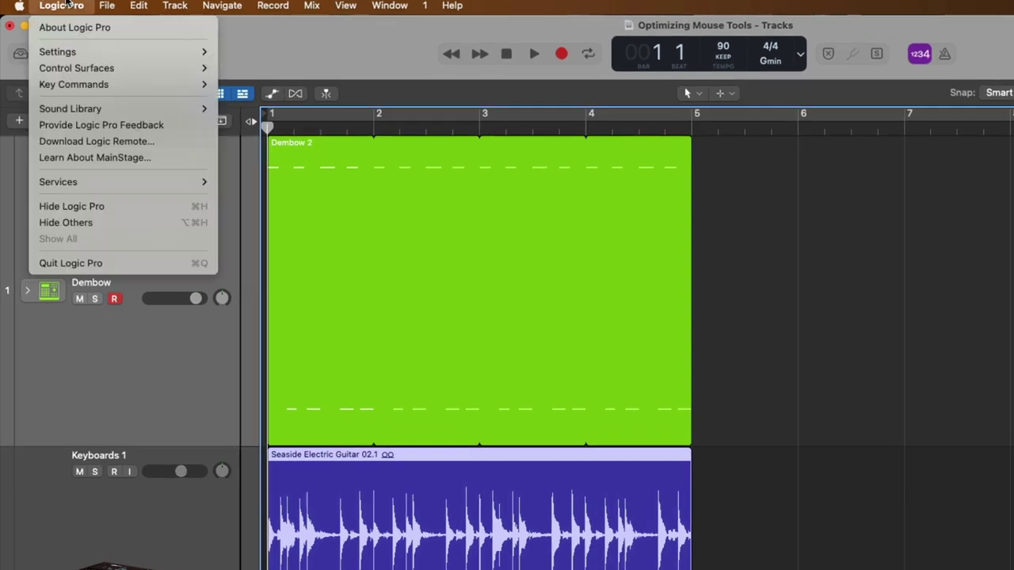
mouse_move(66, 50)
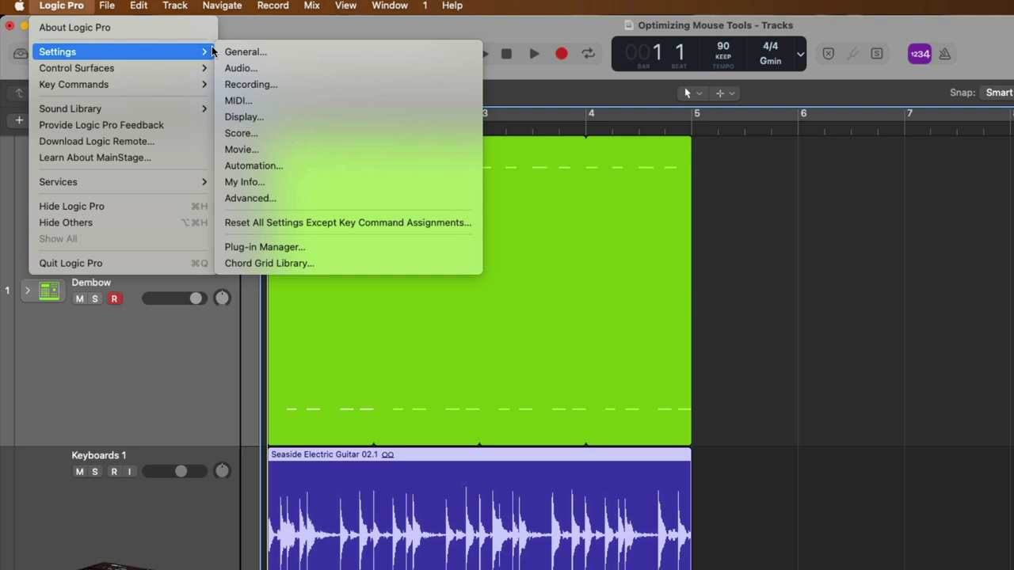
click(276, 51)
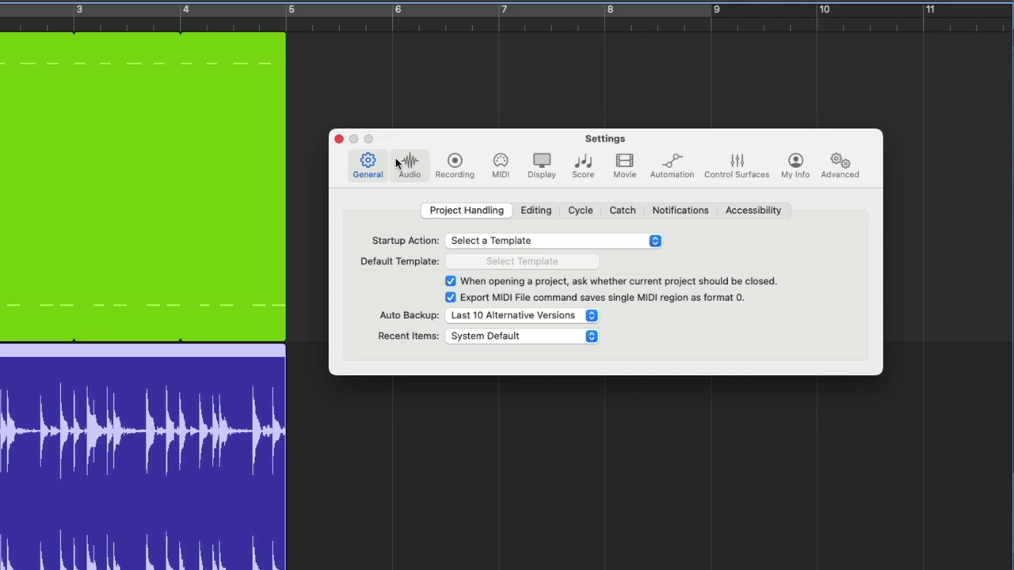
Browse the Audio, Recording and MIDI panes, then settle on the General > Editing tab
click(399, 163)
click(453, 163)
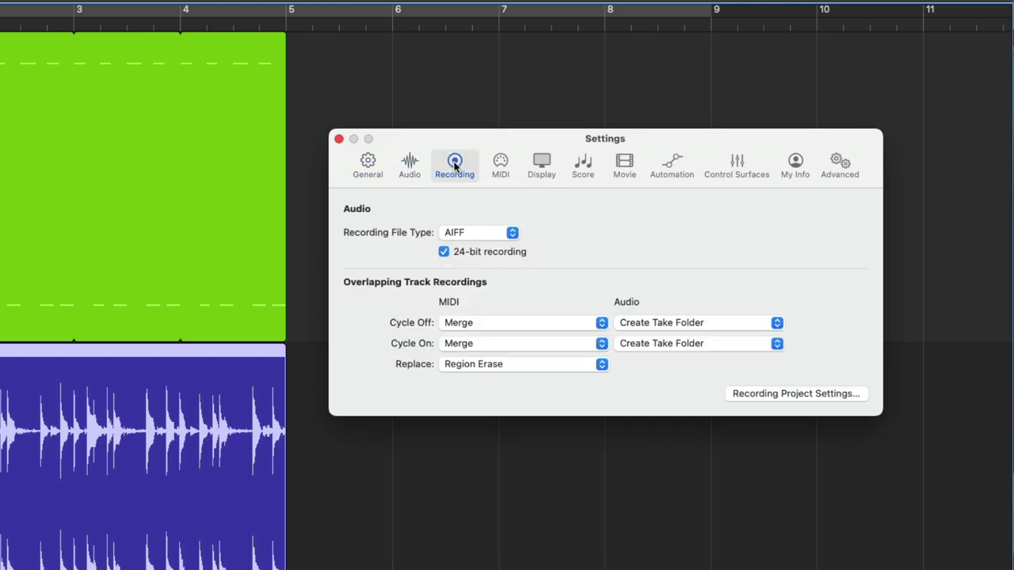
click(494, 164)
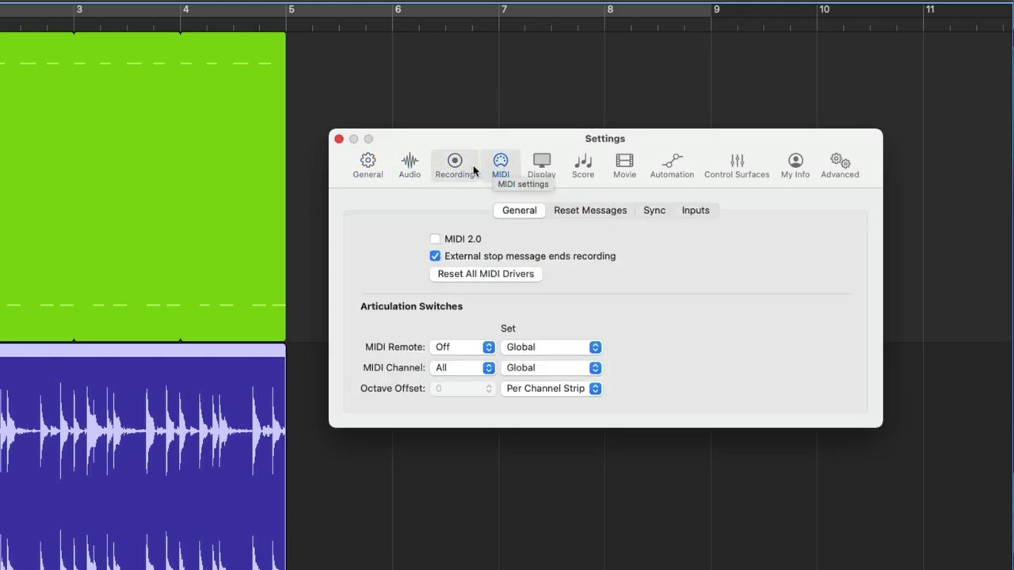
click(466, 168)
click(409, 163)
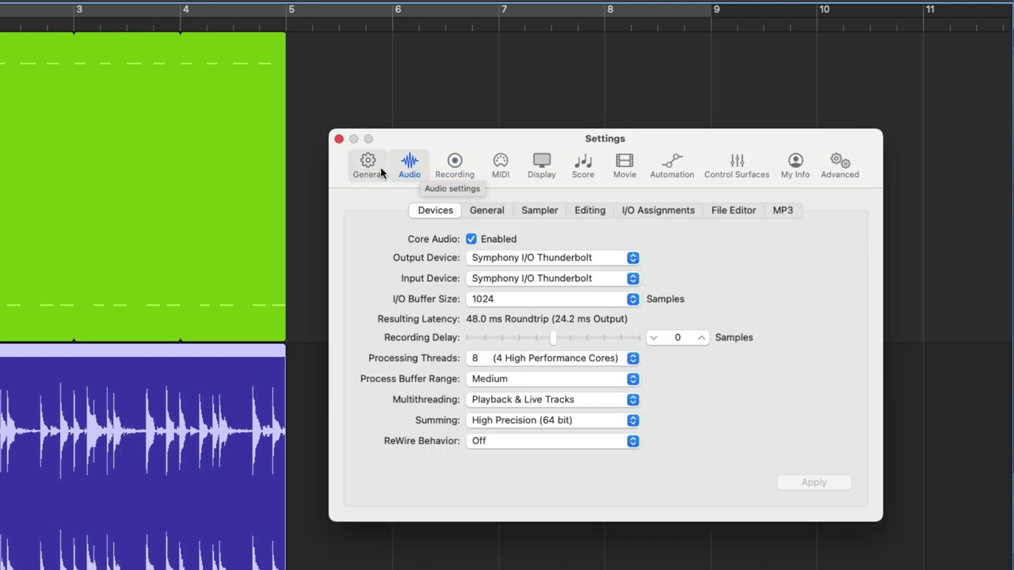
click(382, 173)
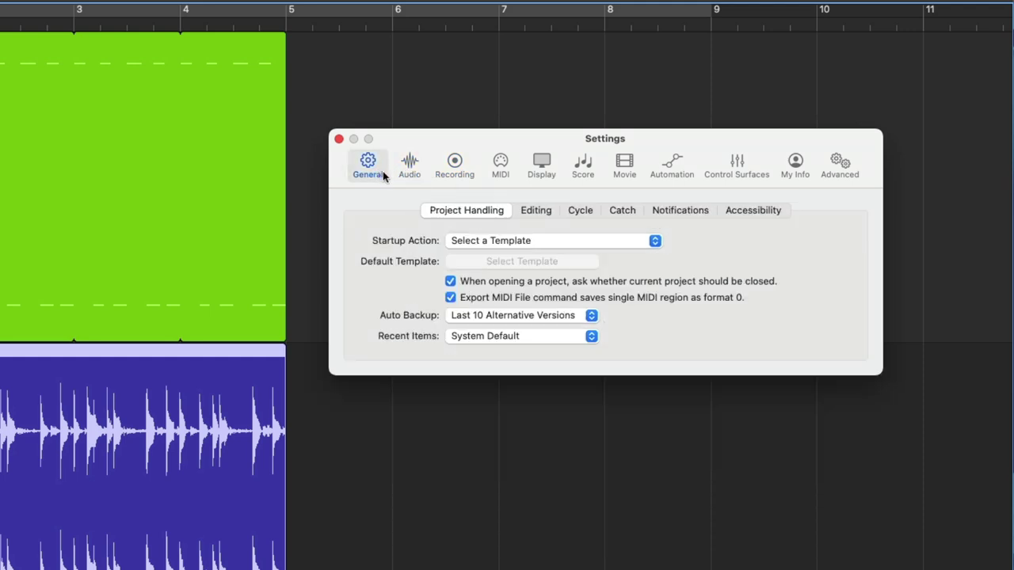
click(523, 212)
click(571, 210)
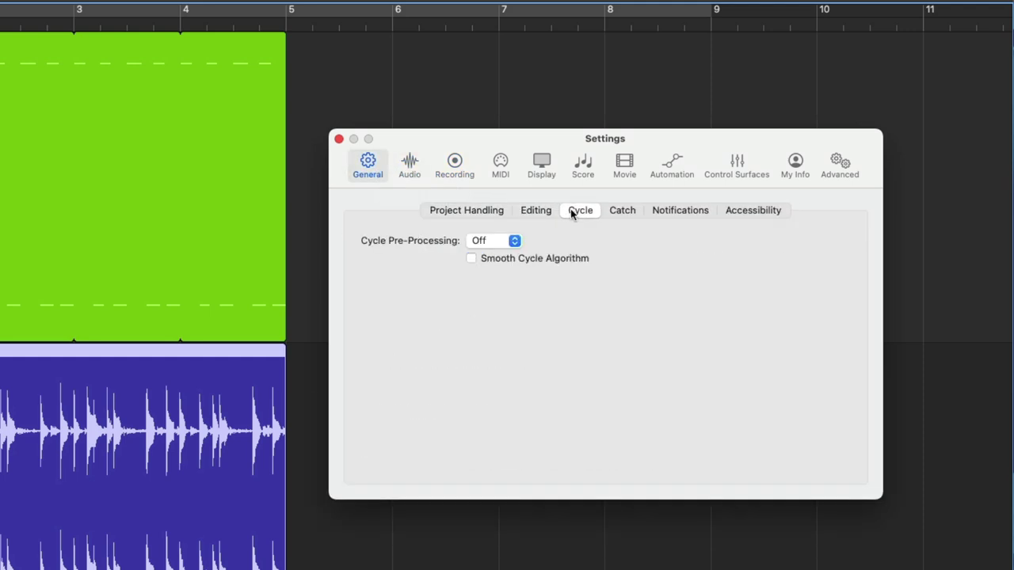
click(545, 210)
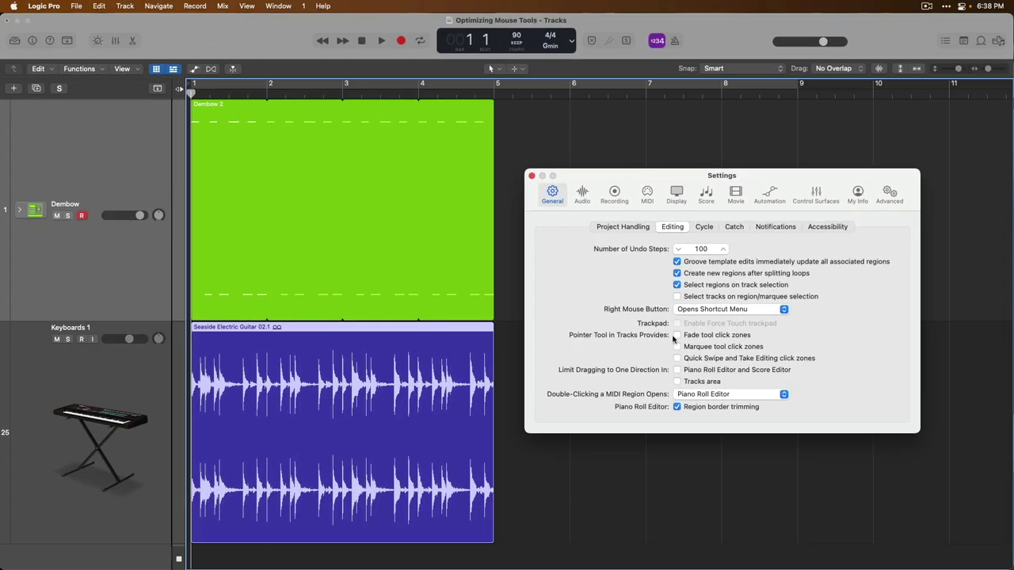
Move the Settings window aside, loop the guitar region to bar 8, and shorten it to bar 3.6
drag(596, 179, 816, 341)
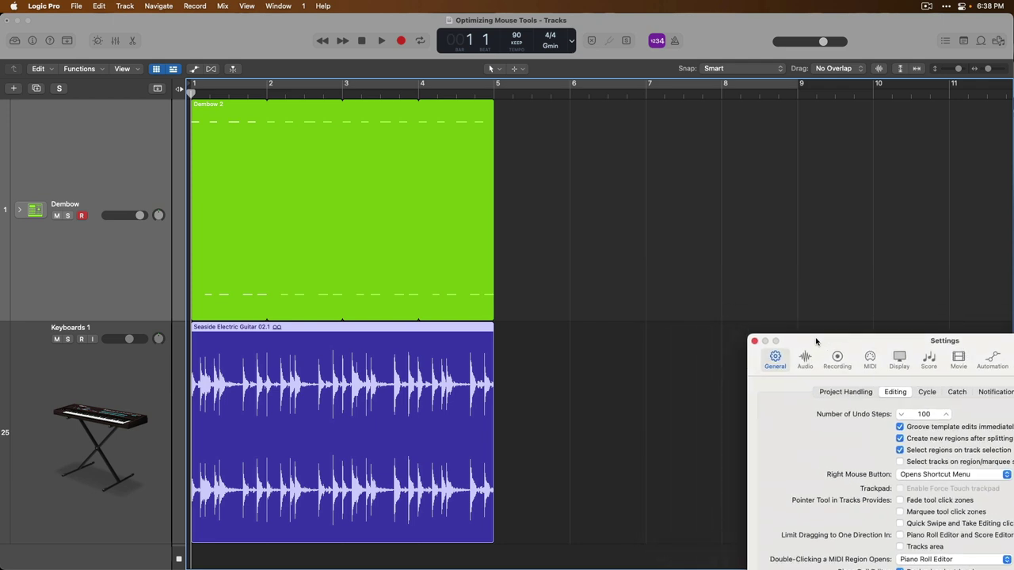
click(602, 347)
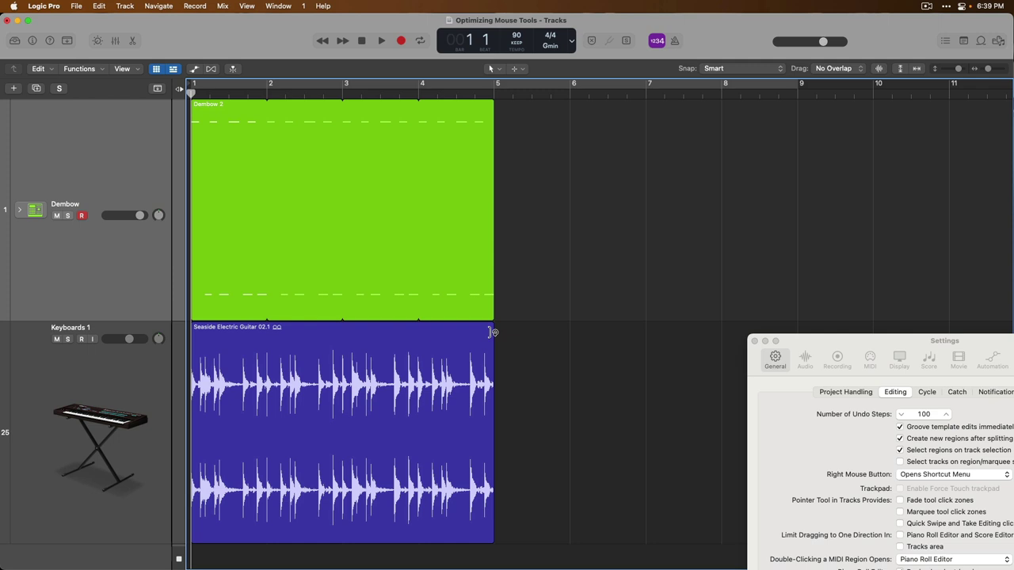
mouse_move(491, 331)
mouse_down()
mouse_move(841, 325)
mouse_move(486, 341)
mouse_up()
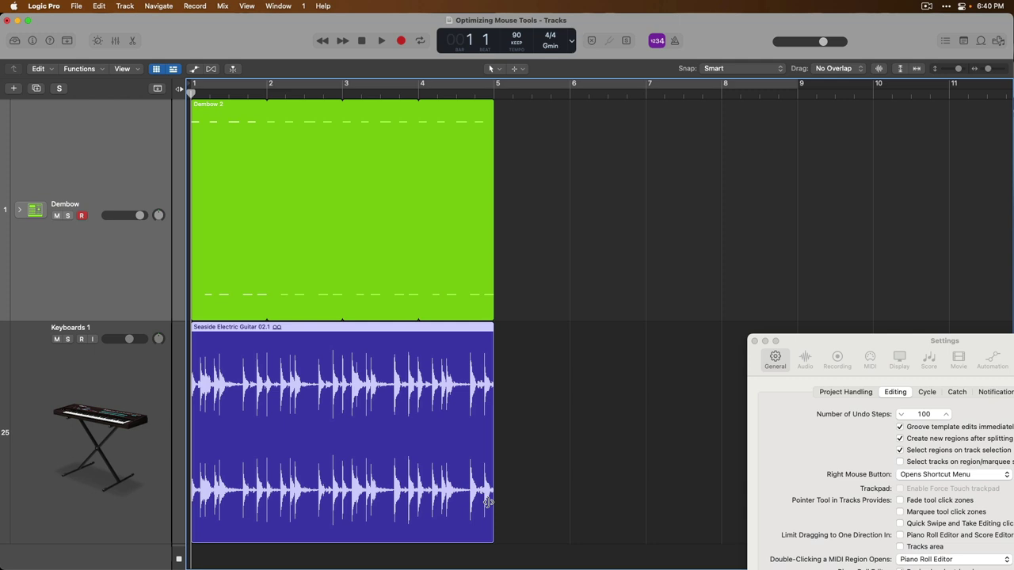
drag(488, 502, 389, 502)
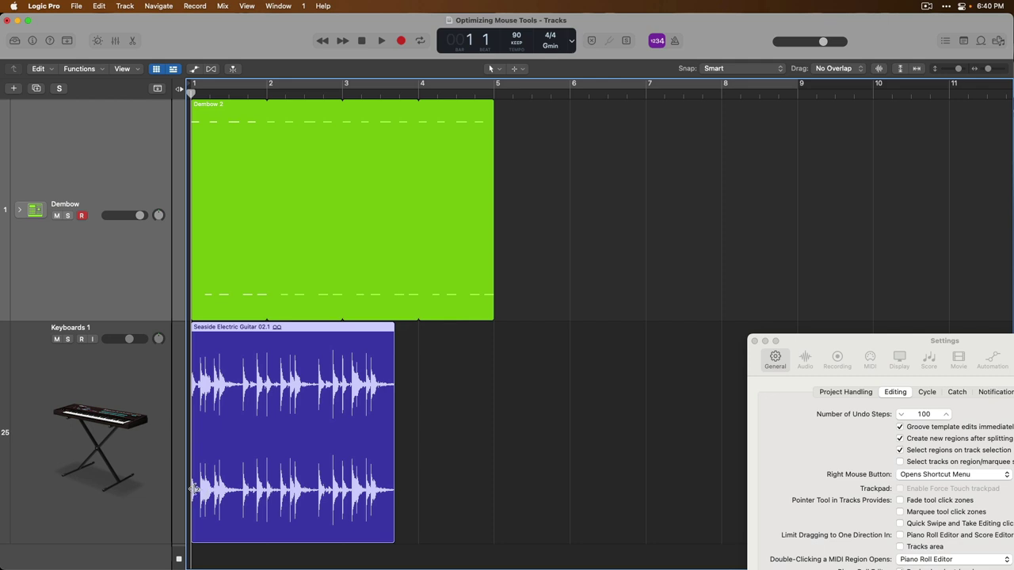
Trim its start to 1.4.1.1, move it to 4.4.1.1, undo back to bars 1–5, and centre Settings
drag(193, 489, 249, 477)
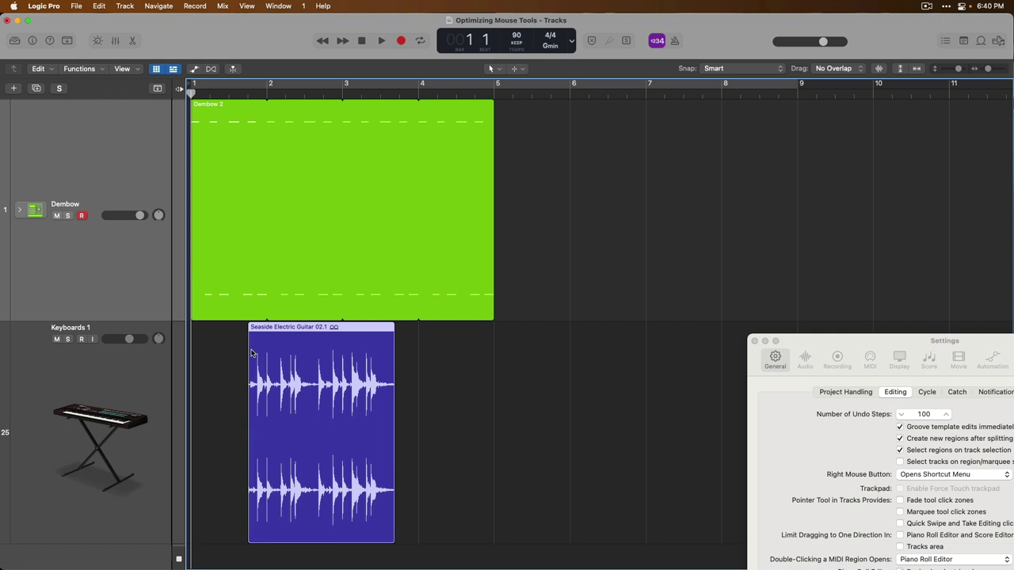
drag(253, 350, 309, 343)
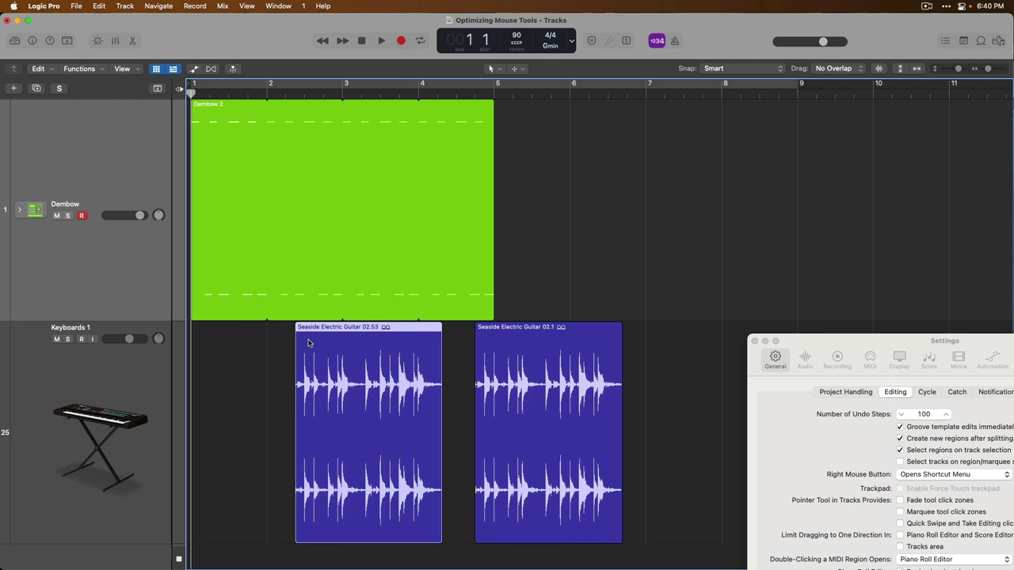
key(super+z)
key(super+z)
key(super+z)
key(super+z)
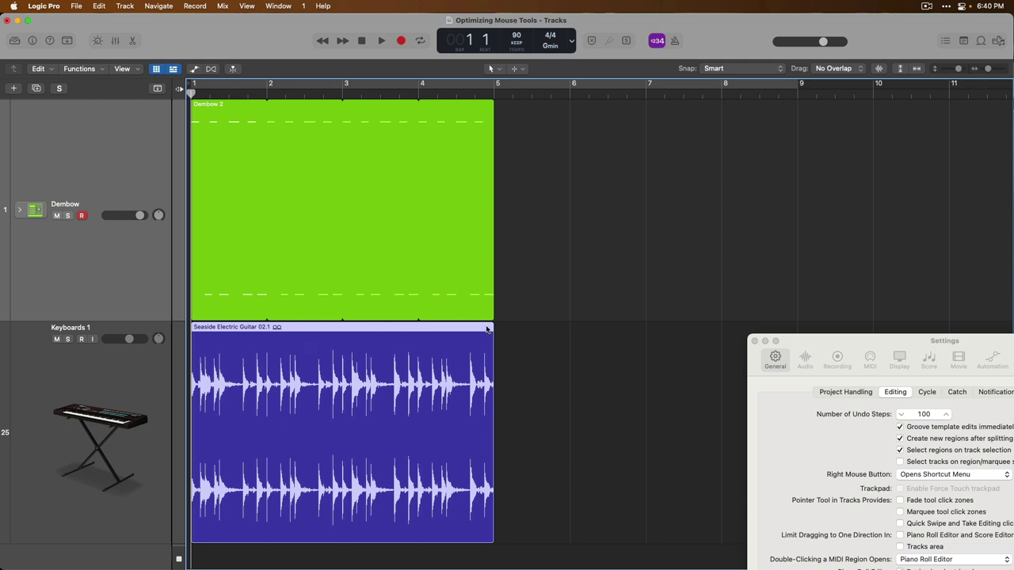
drag(800, 340, 555, 213)
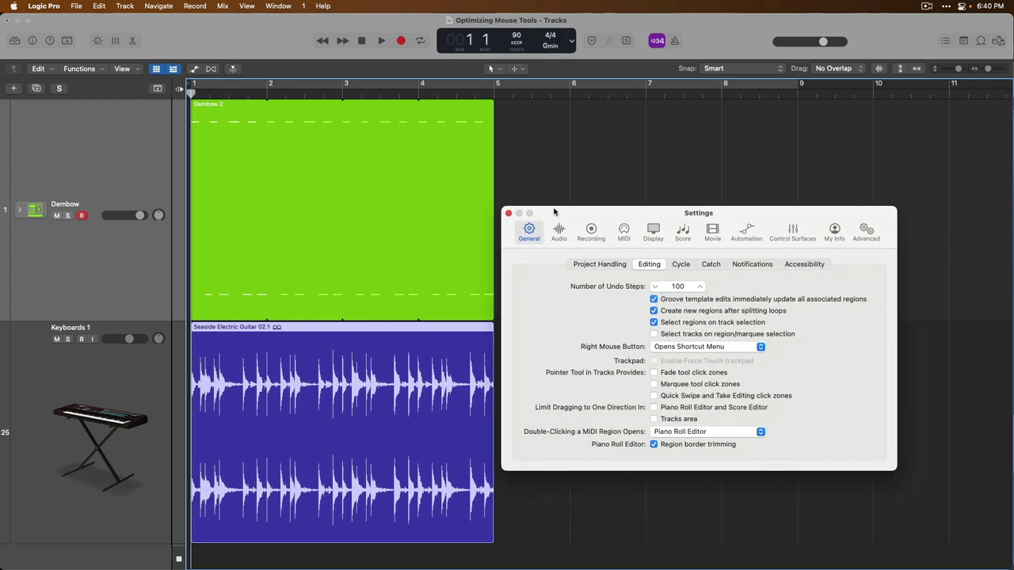
Enable Fade and Marquee tool click zones, close Settings, and move the guitar region to about bar 3.8
click(653, 372)
click(654, 384)
click(508, 213)
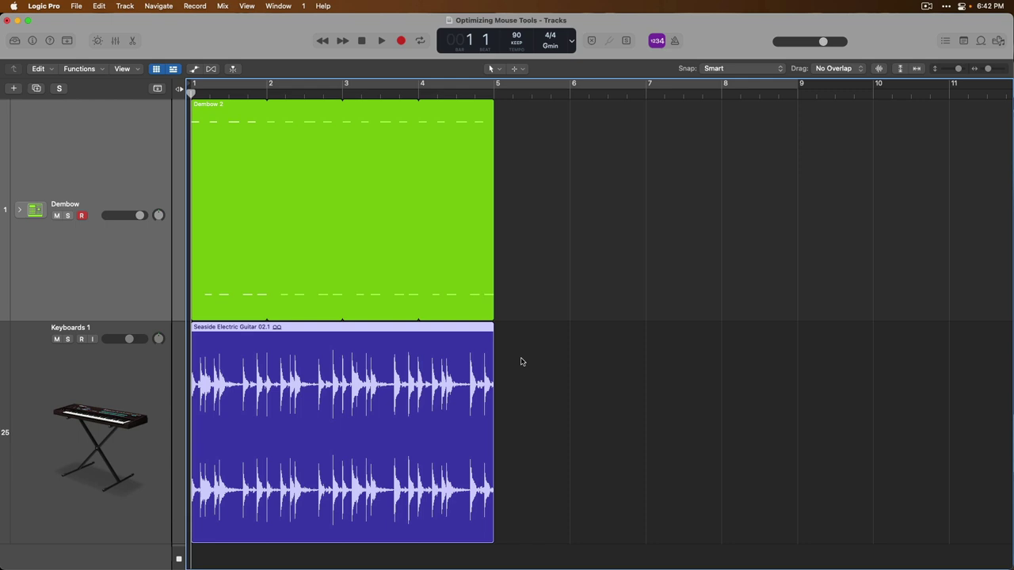
drag(409, 356, 622, 349)
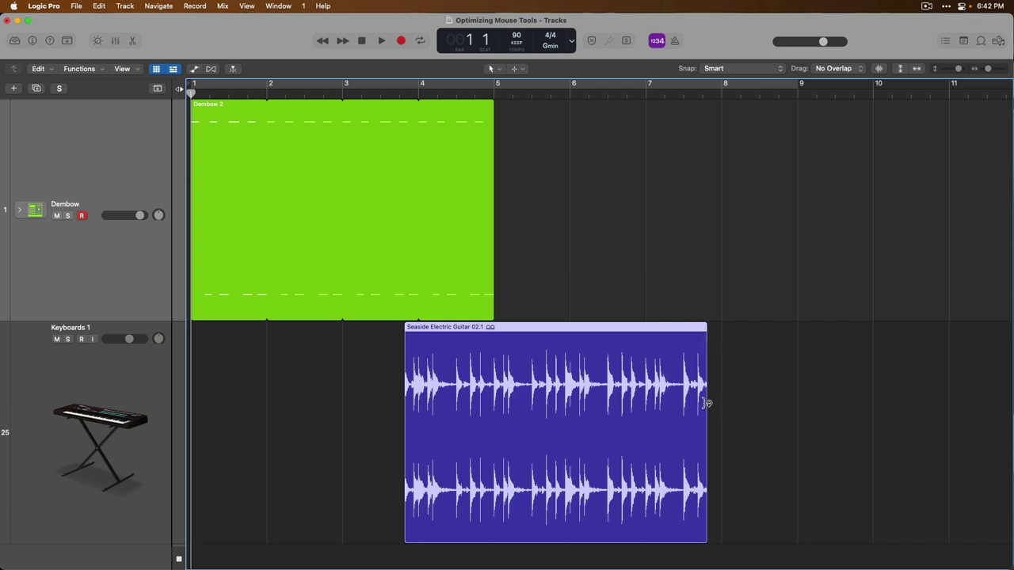
Test the guitar region's loop and length handles, then split it just before bar 7
mouse_move(707, 404)
mouse_down()
mouse_move(810, 404)
mouse_move(704, 405)
mouse_up()
mouse_move(707, 494)
mouse_down()
mouse_move(673, 495)
mouse_move(717, 485)
mouse_up()
click(630, 474)
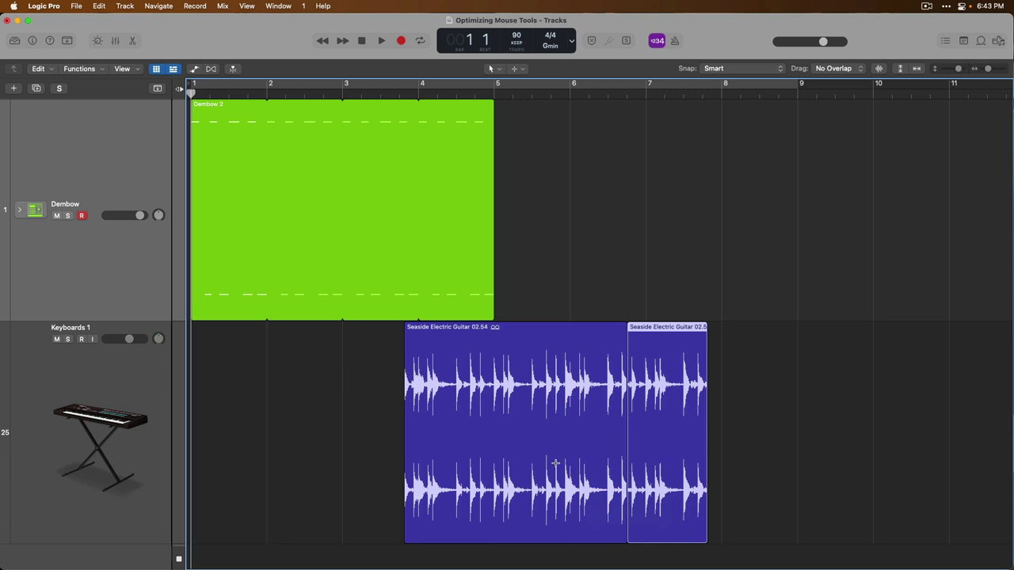
Marquee-select the stretch before the split, play it, cut it out and move it later
drag(556, 464, 628, 446)
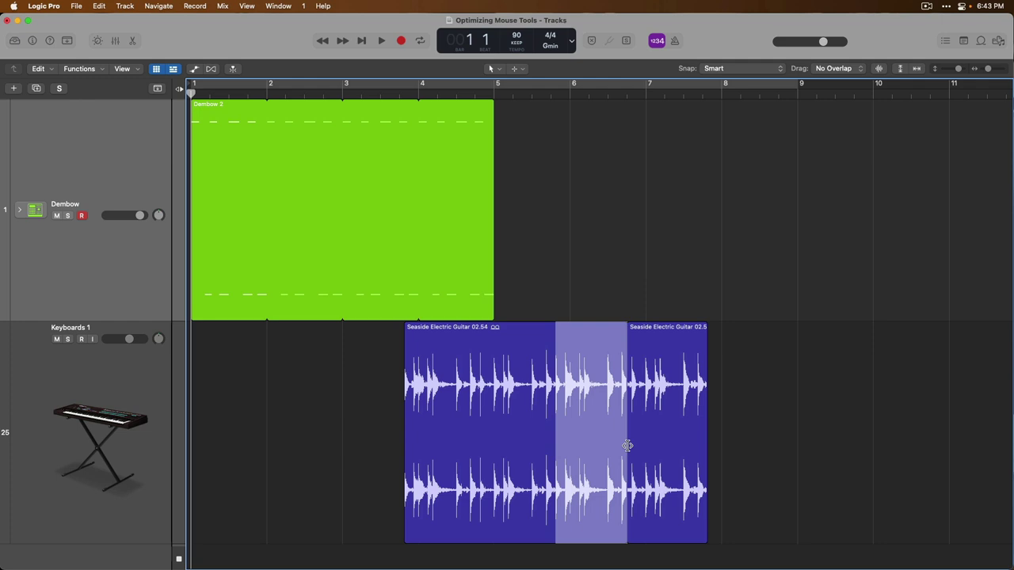
key(space)
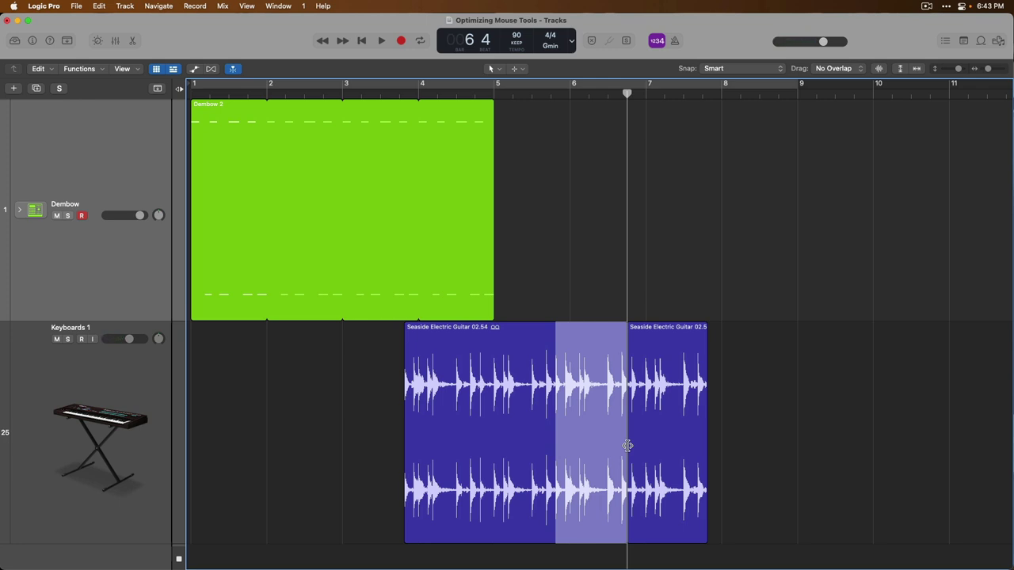
click(593, 376)
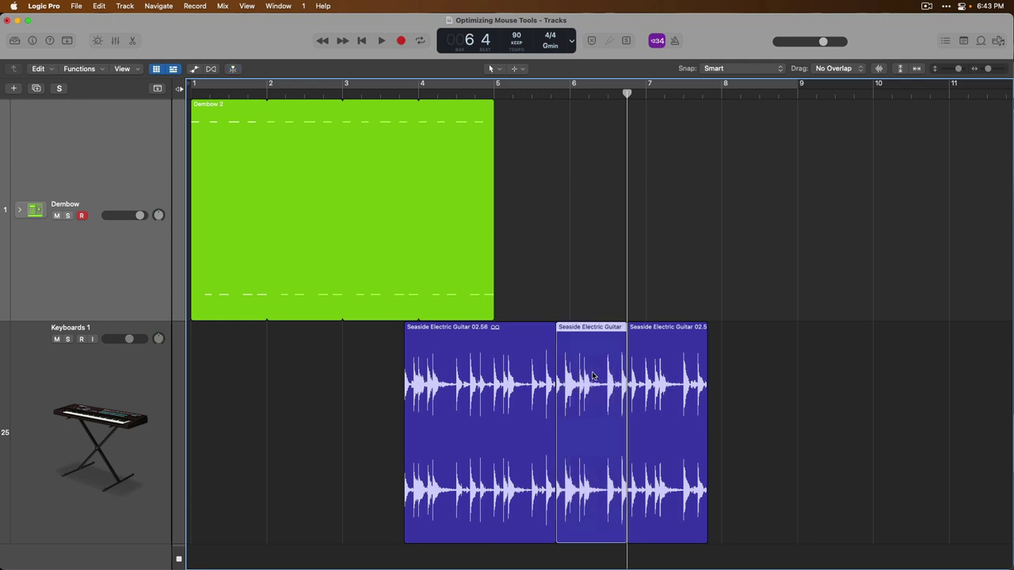
drag(593, 376, 773, 375)
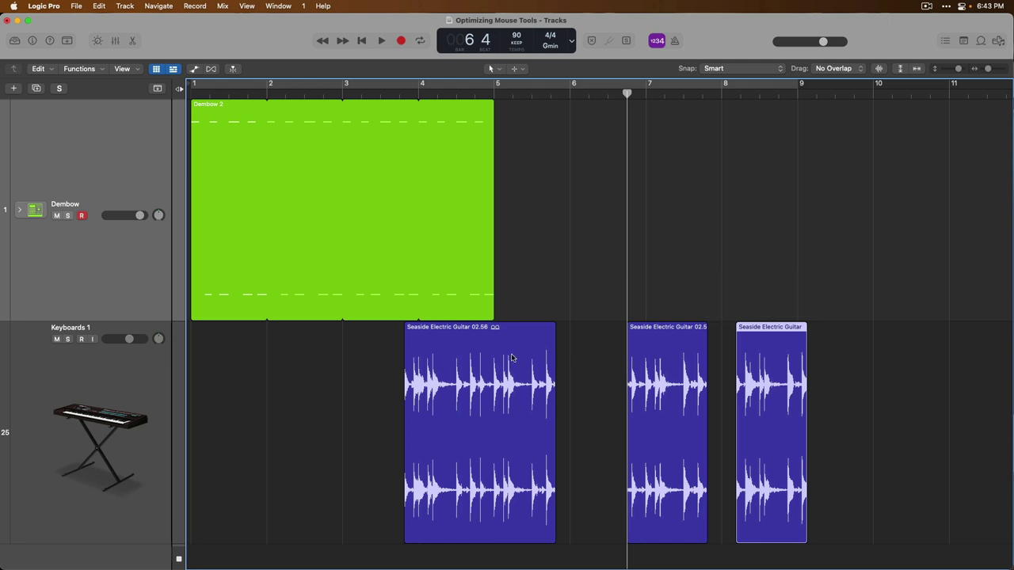
Audition the new gap by marking a range in it and playing back from there
drag(571, 467, 618, 449)
key(space)
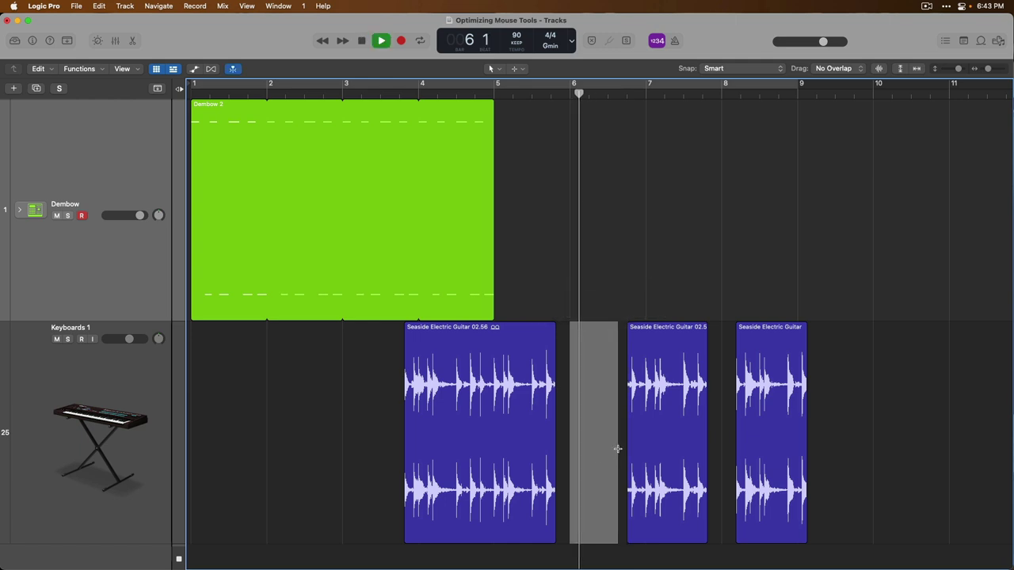
key(space)
click(621, 445)
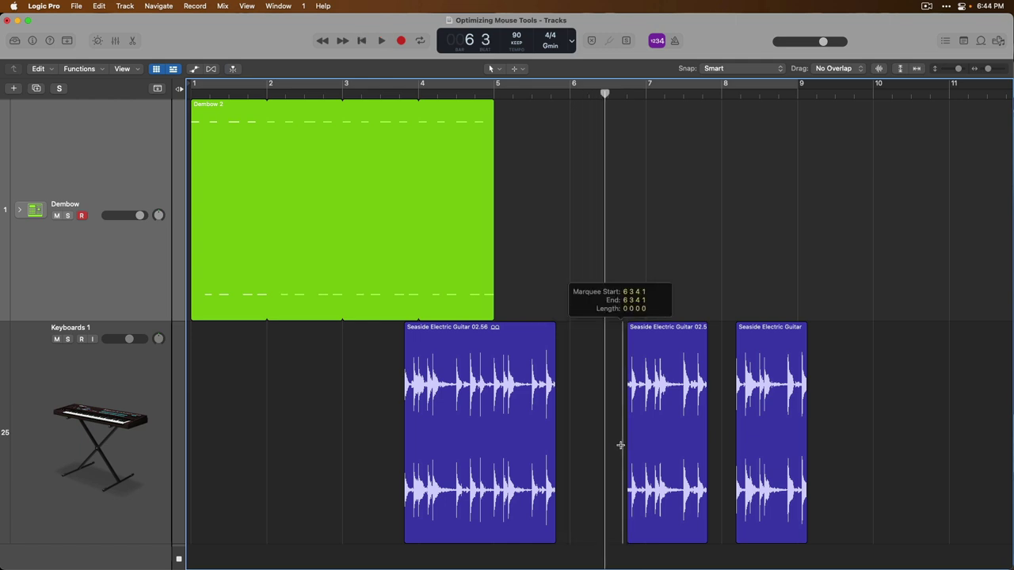
key(space)
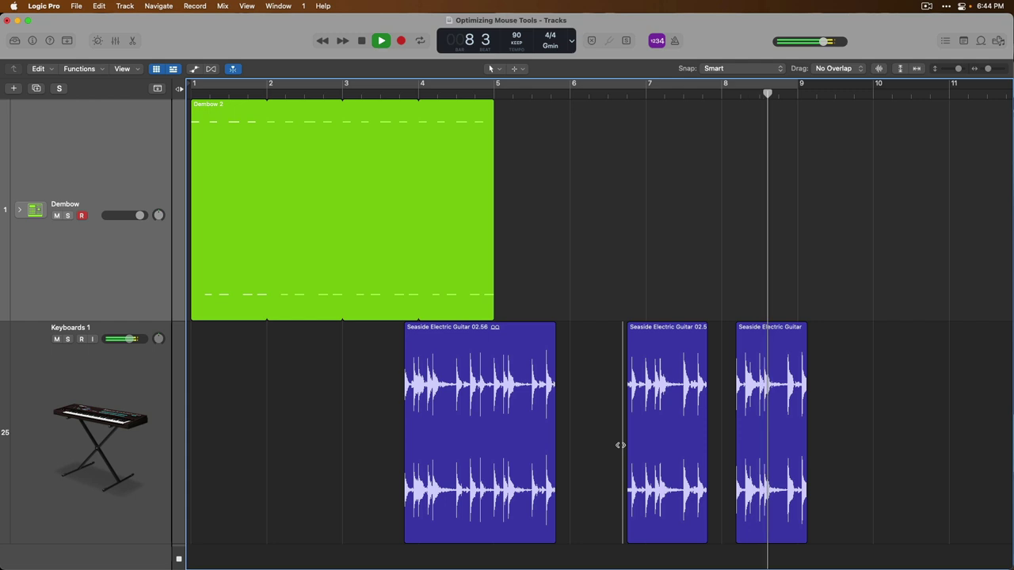
key(space)
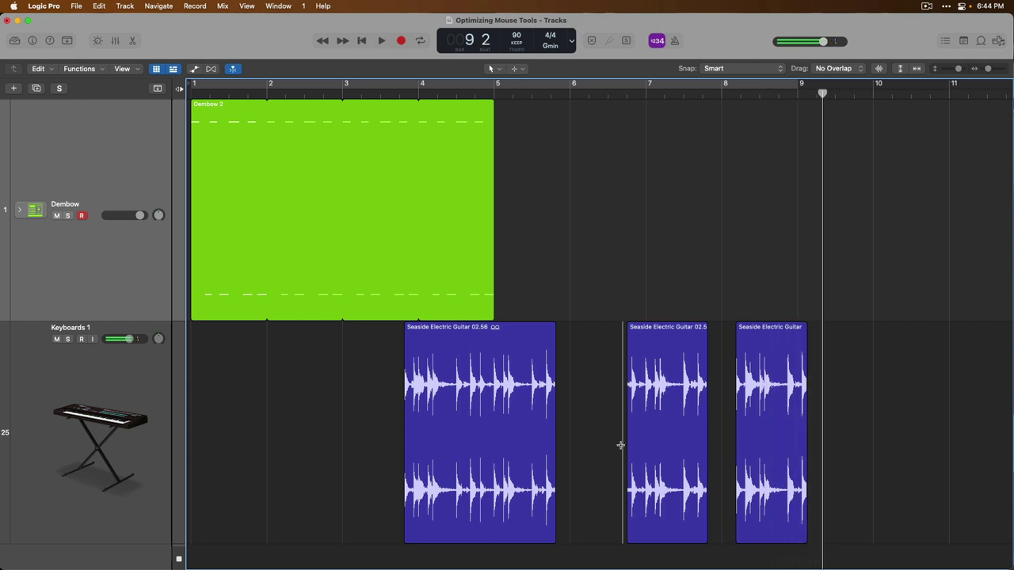
click(554, 336)
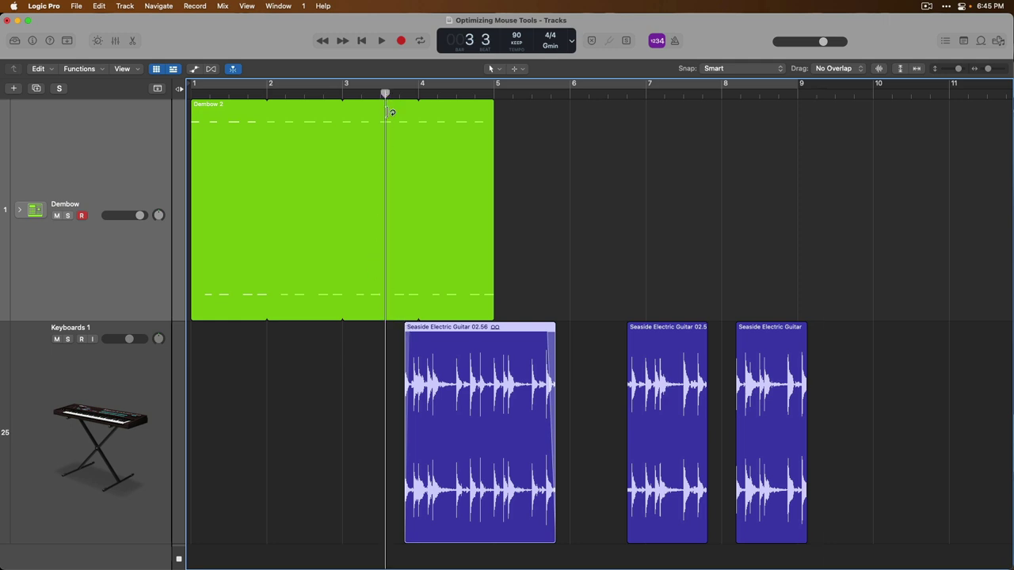
key(space)
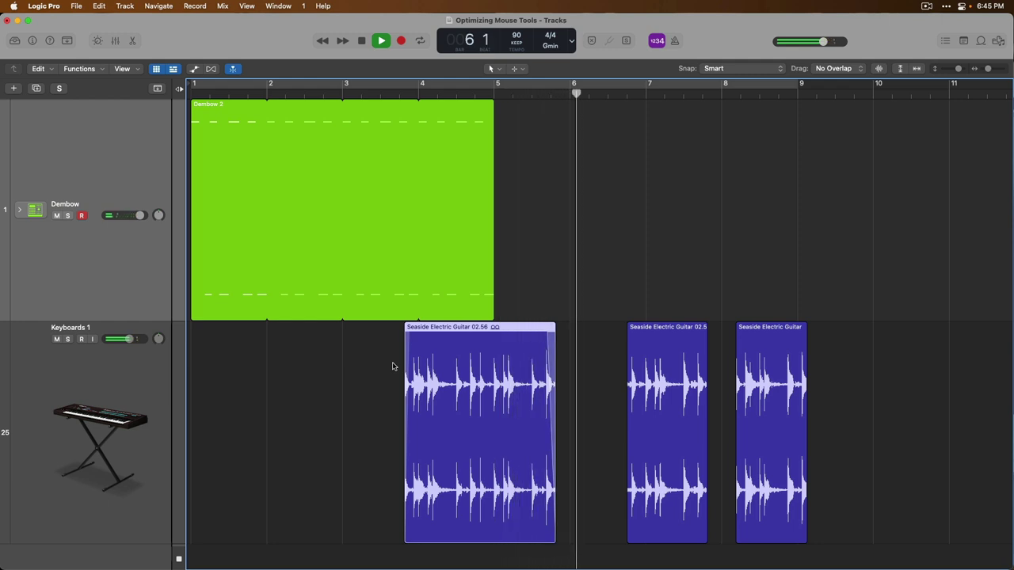
key(space)
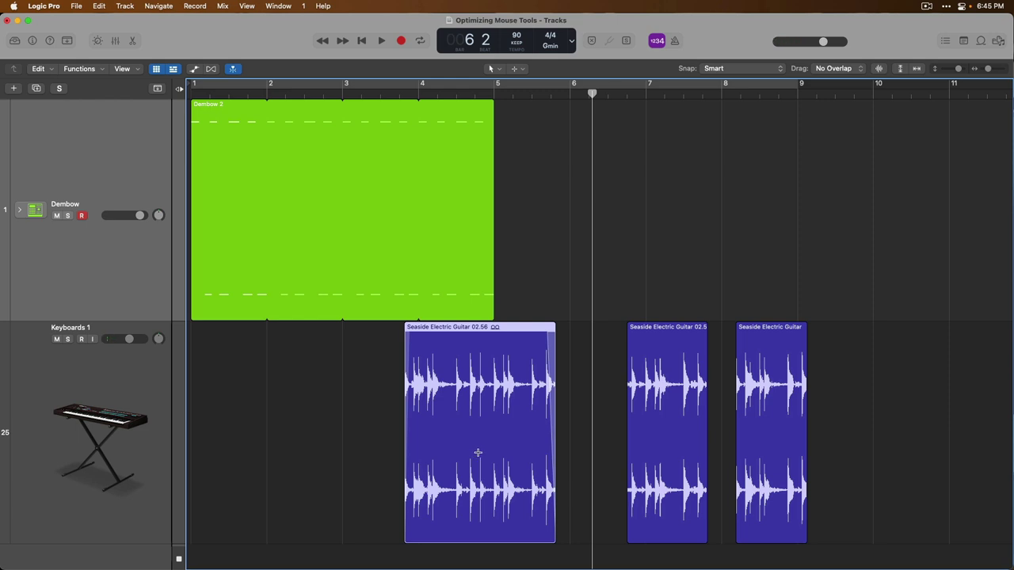
Split the first guitar piece near bar 5, add a crossfade, audition it, and curve it
click(478, 452)
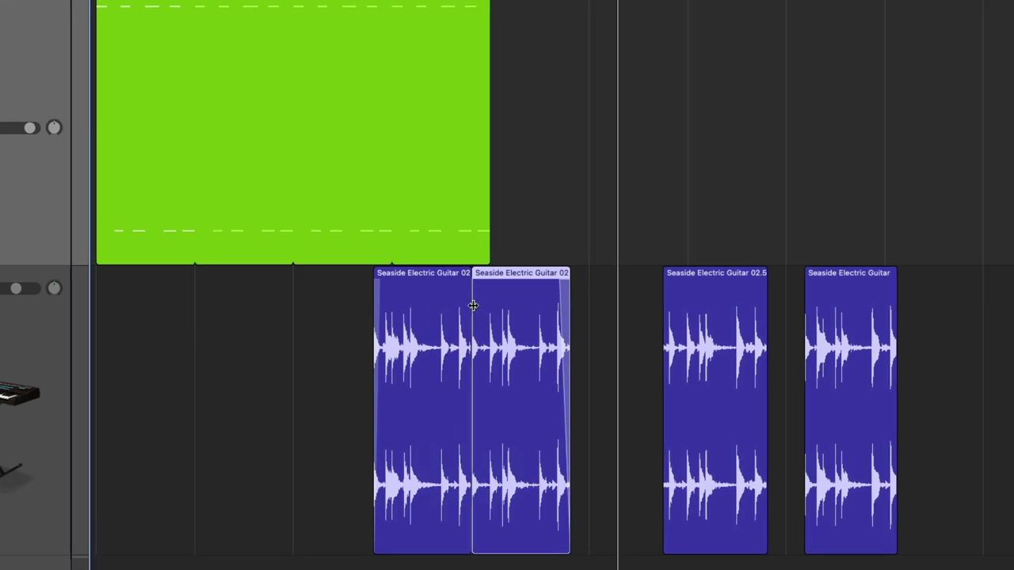
drag(468, 304, 445, 305)
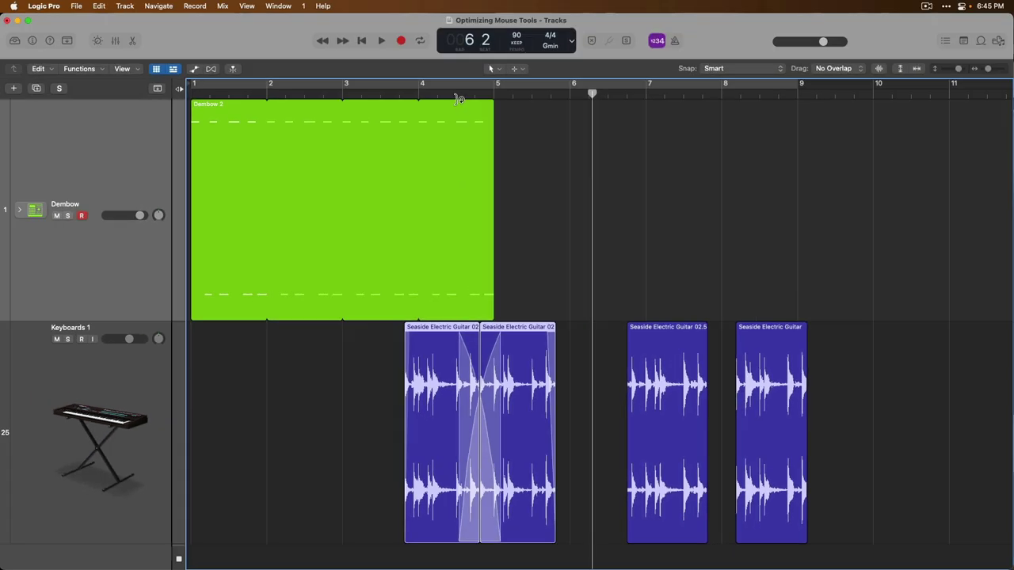
click(459, 99)
key(space)
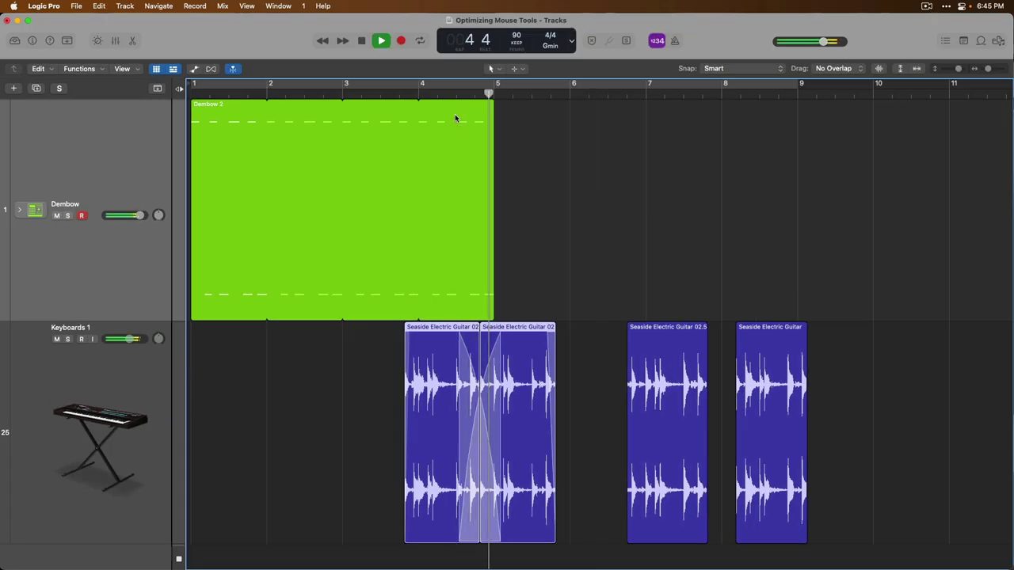
key(space)
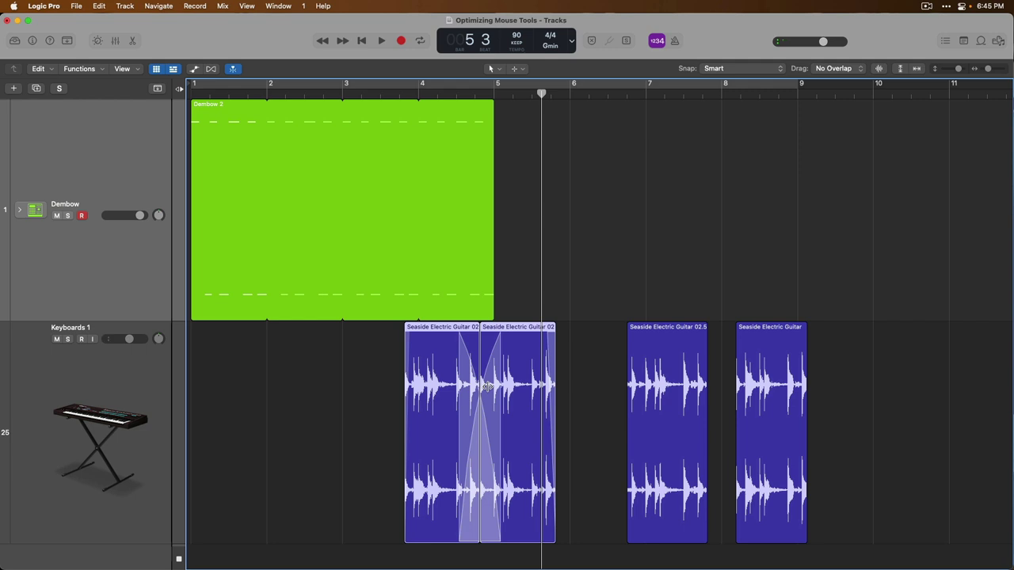
mouse_move(487, 387)
mouse_down()
mouse_move(505, 382)
mouse_move(474, 398)
mouse_move(504, 396)
mouse_up()
Zoom in to curve the piece's fade-in and fade-out, zooming back out after each
drag(396, 353, 426, 408)
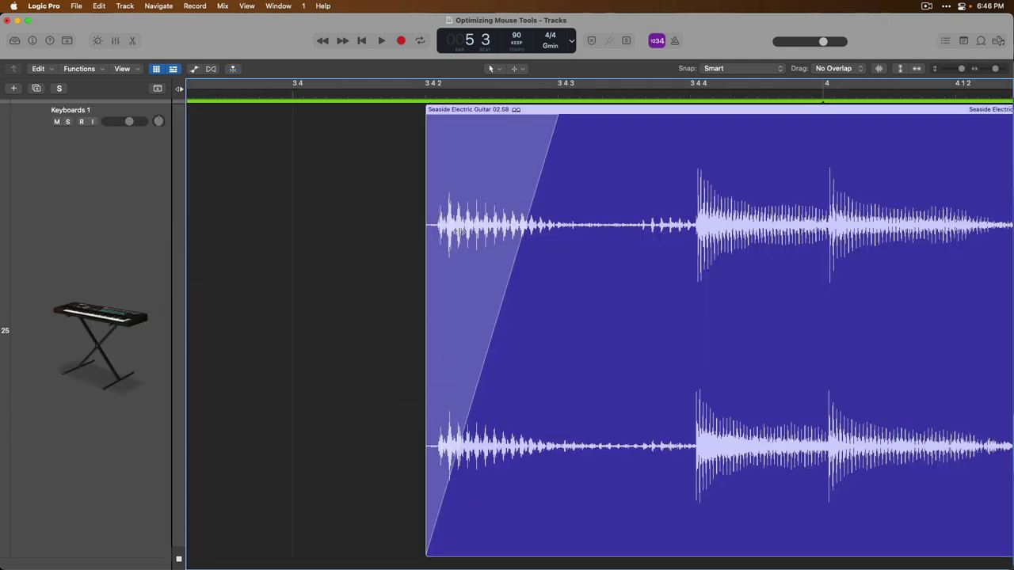
drag(470, 214, 577, 414)
ctrl+alt+click(491, 302)
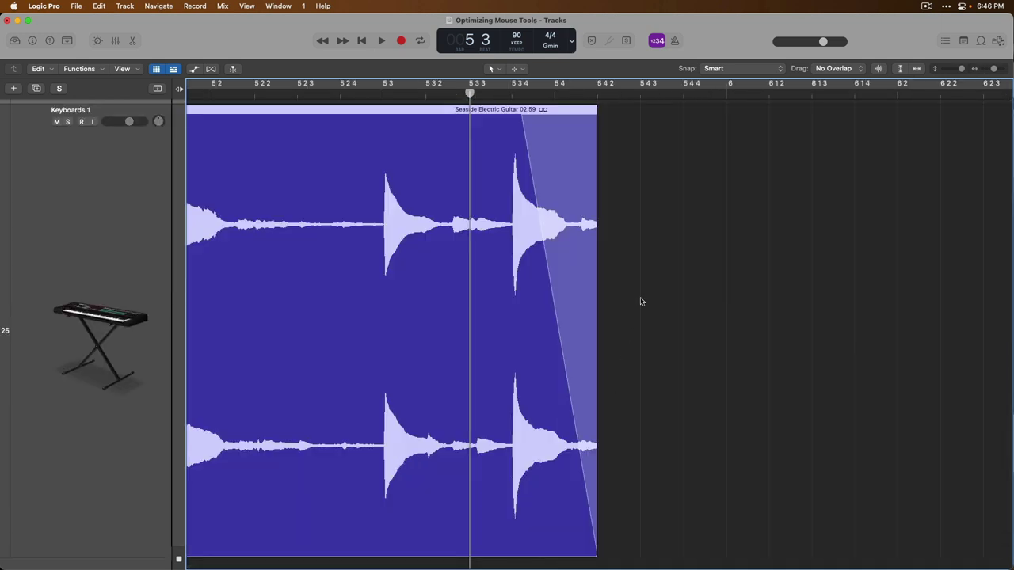
drag(572, 220, 576, 220)
ctrl+alt+click(620, 241)
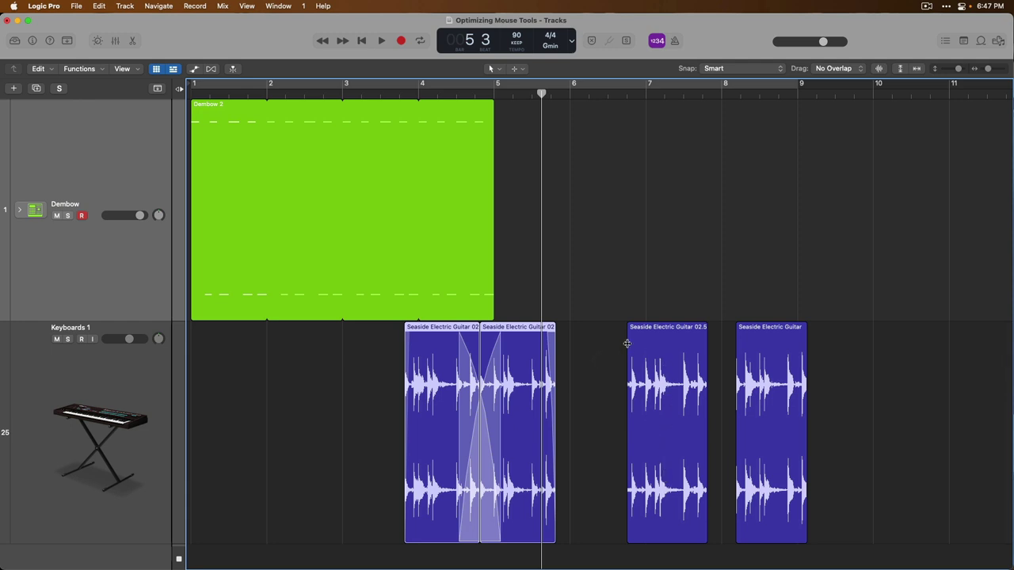
key(t)
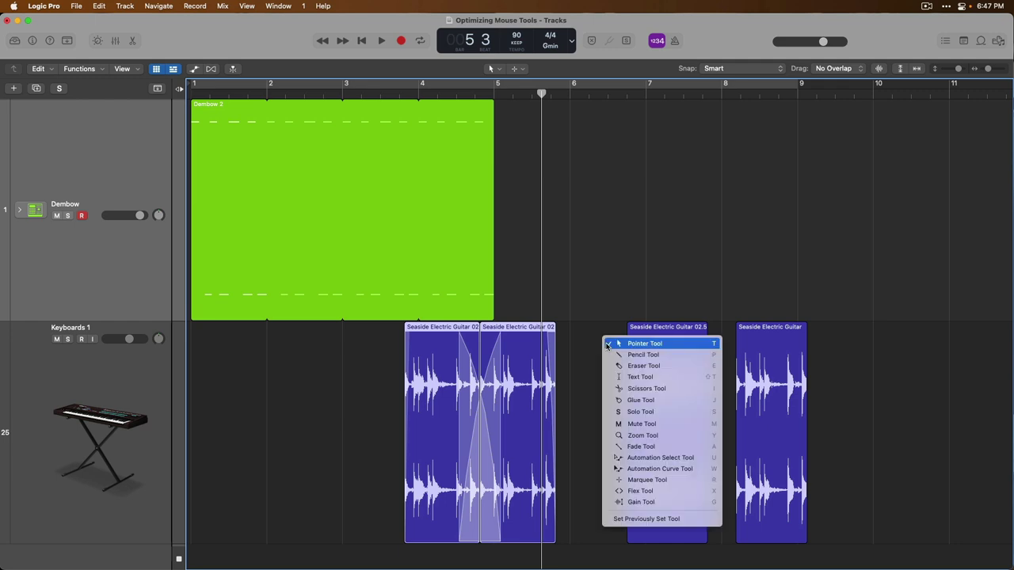
click(657, 502)
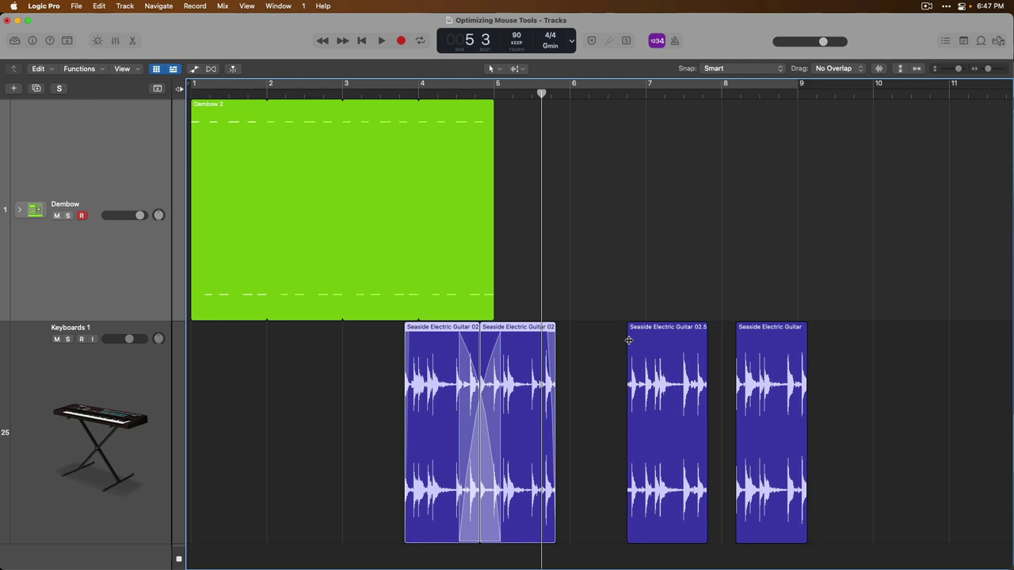
click(659, 433)
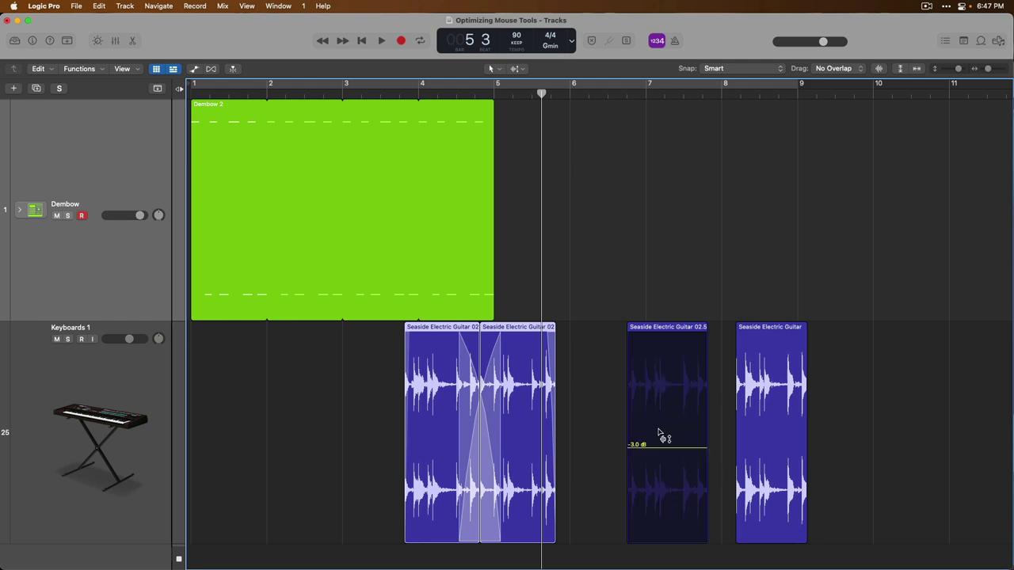
drag(658, 432, 661, 479)
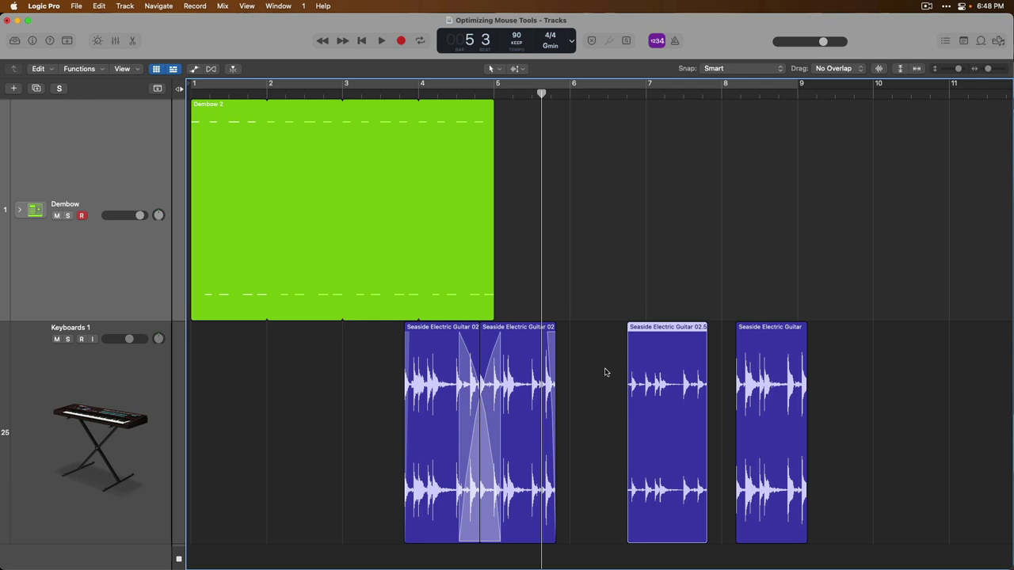
Keep the Pencil tool and create an empty MIDI region on the Dembow lane at bar 5
key(t)
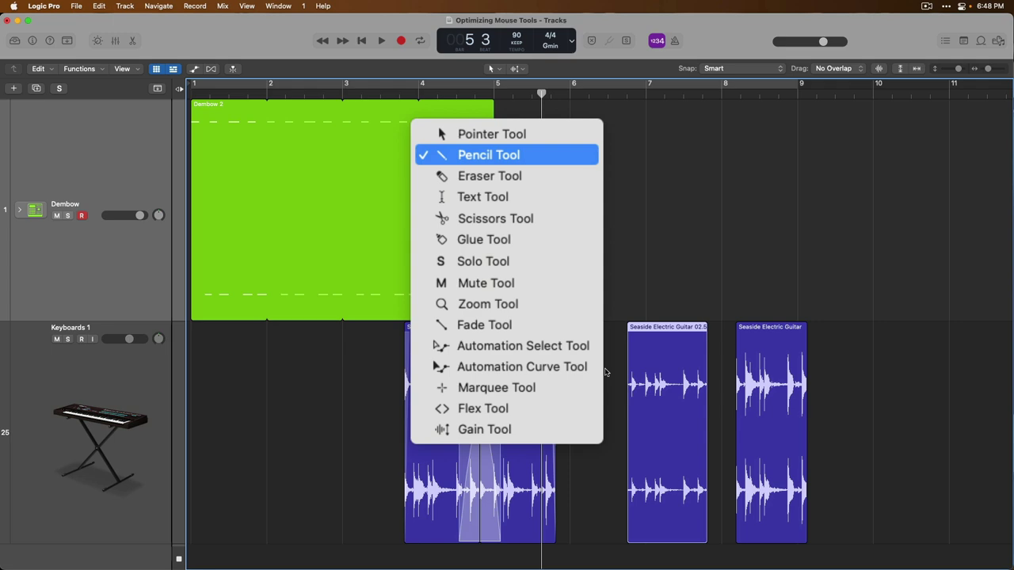
key(Escape)
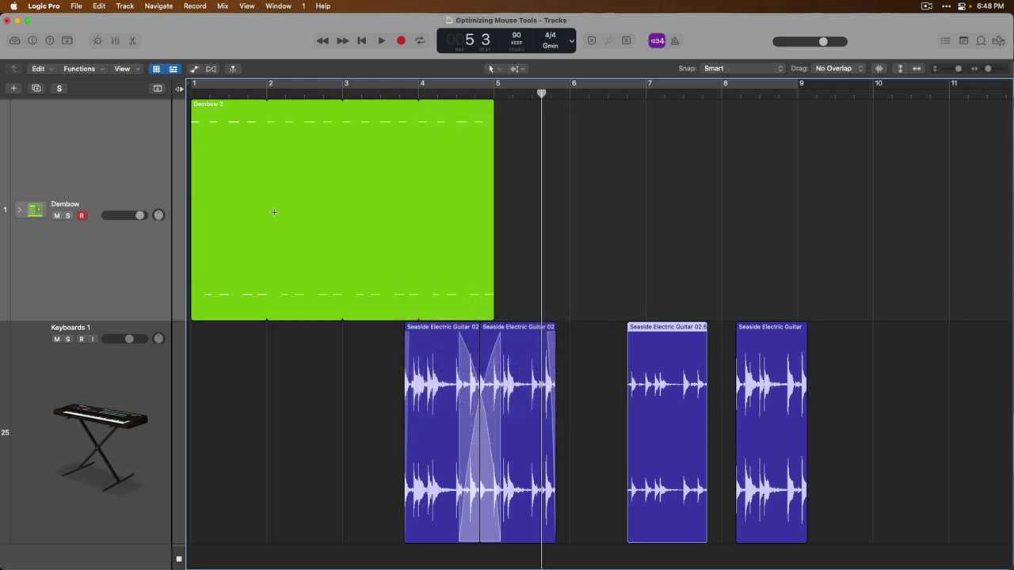
click(132, 144)
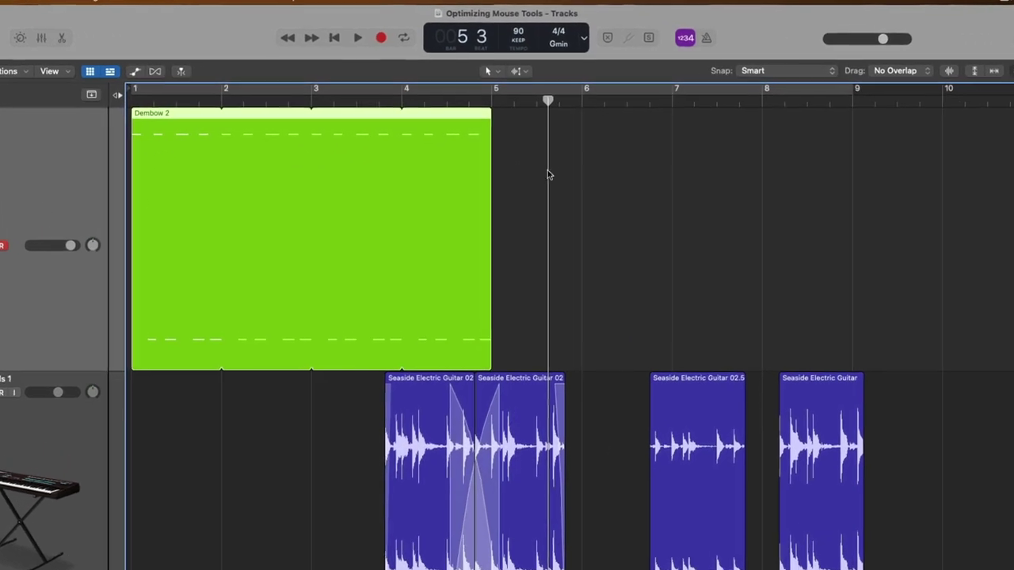
right_click(566, 181)
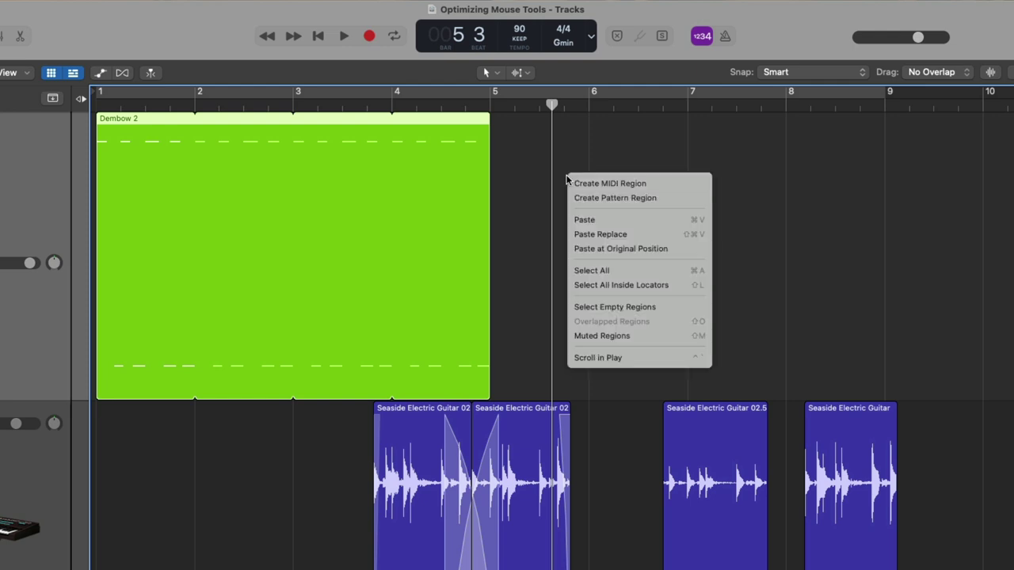
click(661, 184)
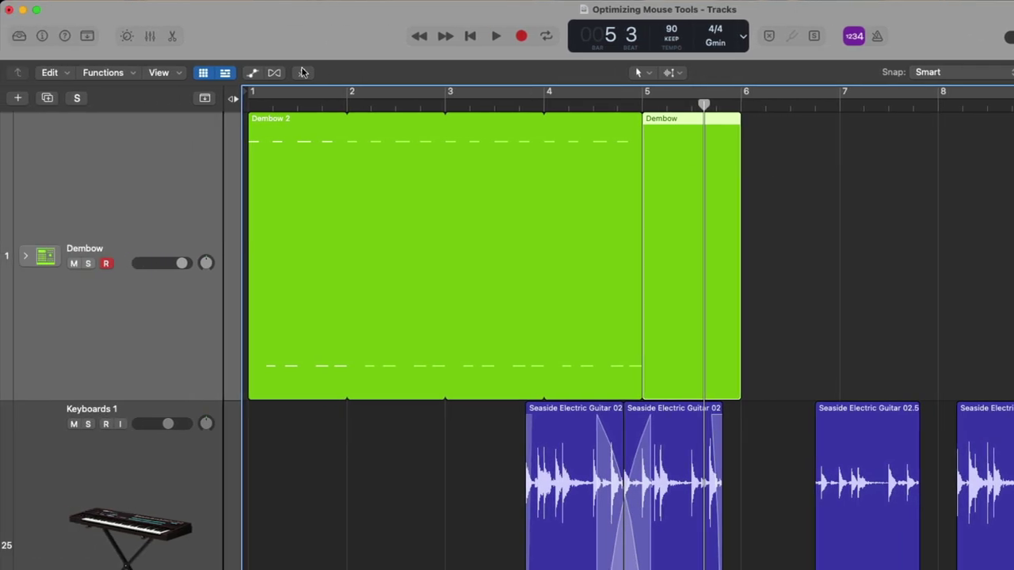
In the Piano Roll, pencil in Hi-Hat Open, Bongo High and Conga High hits, then close it
click(170, 36)
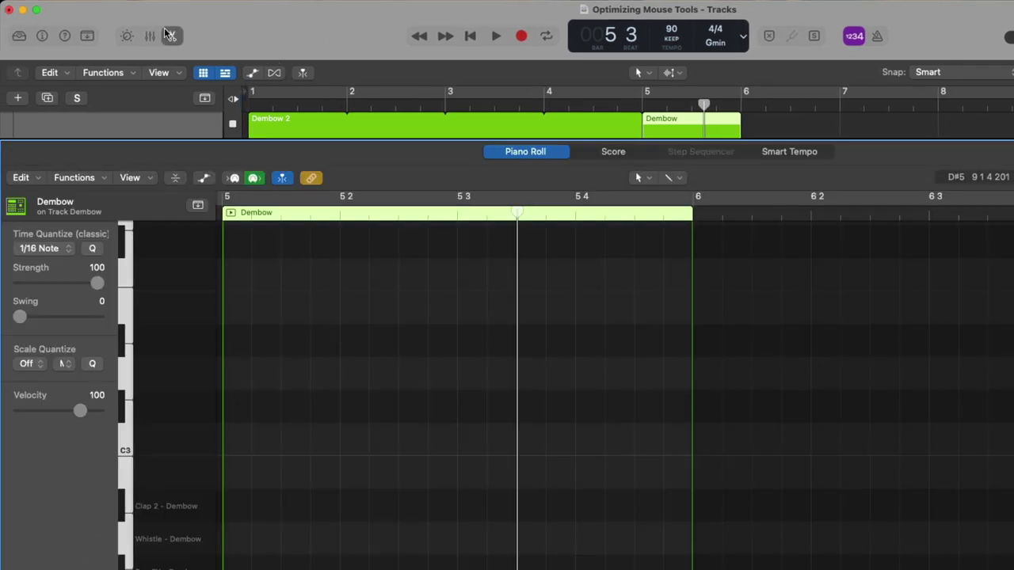
scroll(299, 293, down, 5)
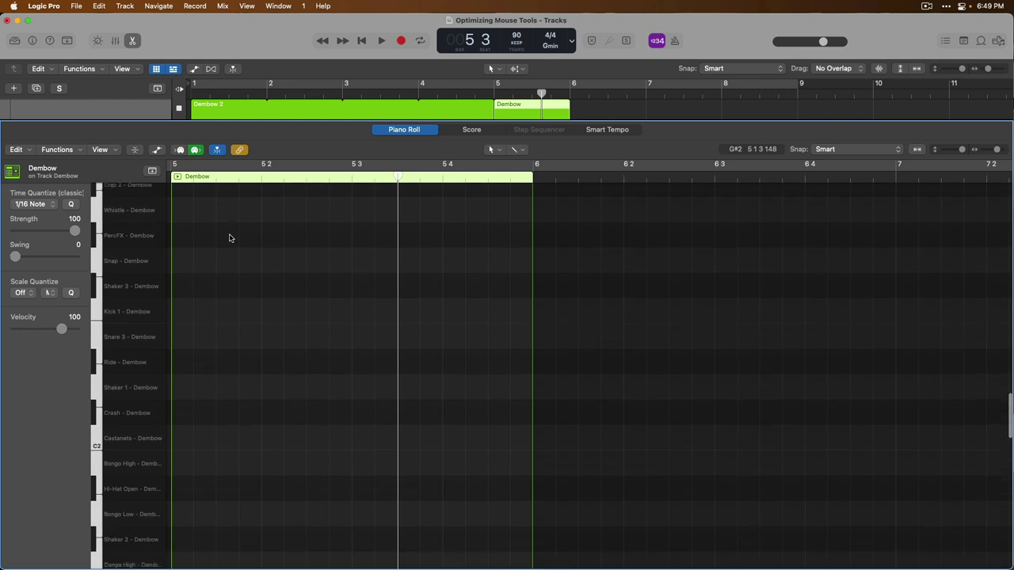
scroll(230, 237, down, 2)
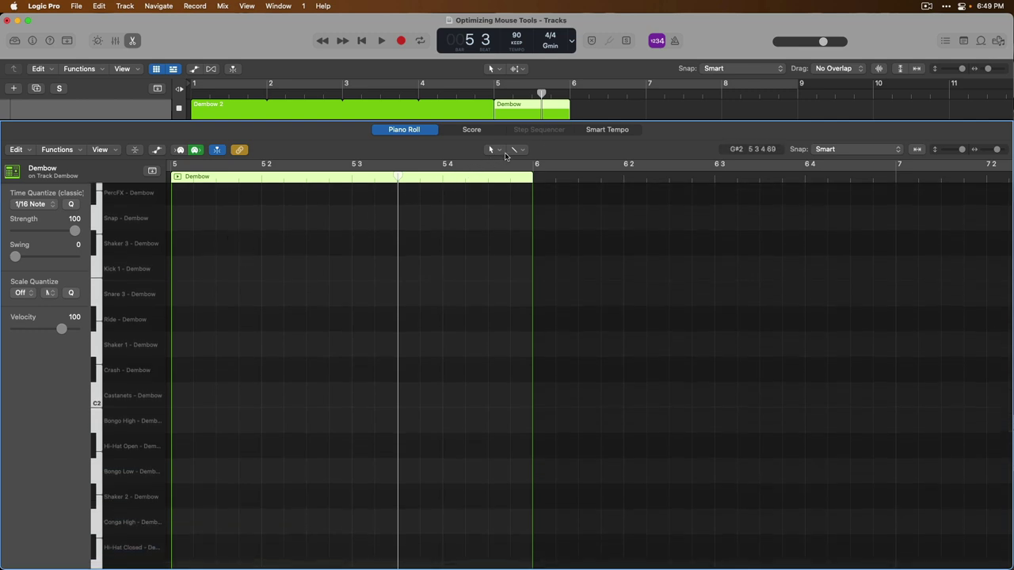
super+click(180, 448)
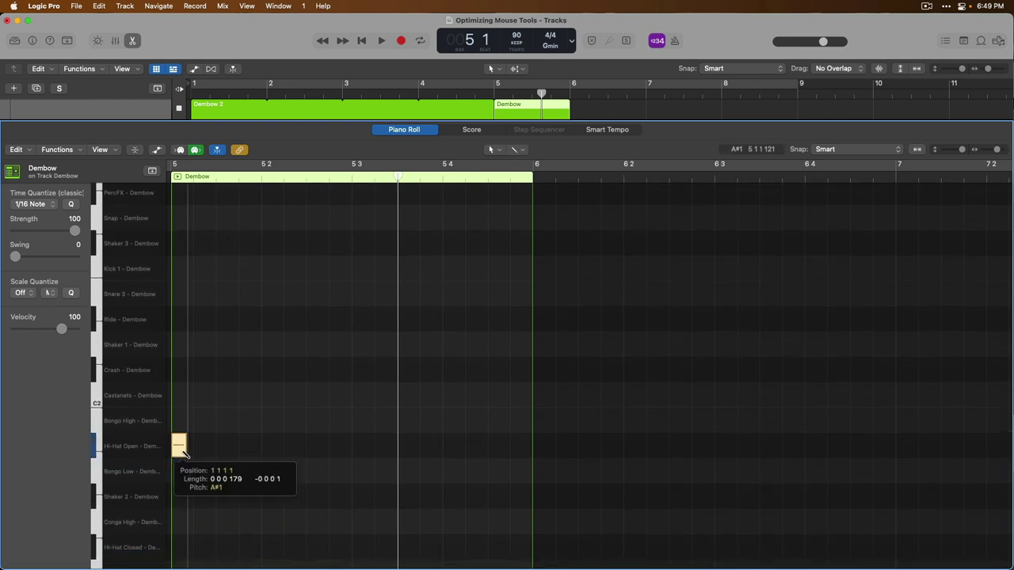
super+click(269, 420)
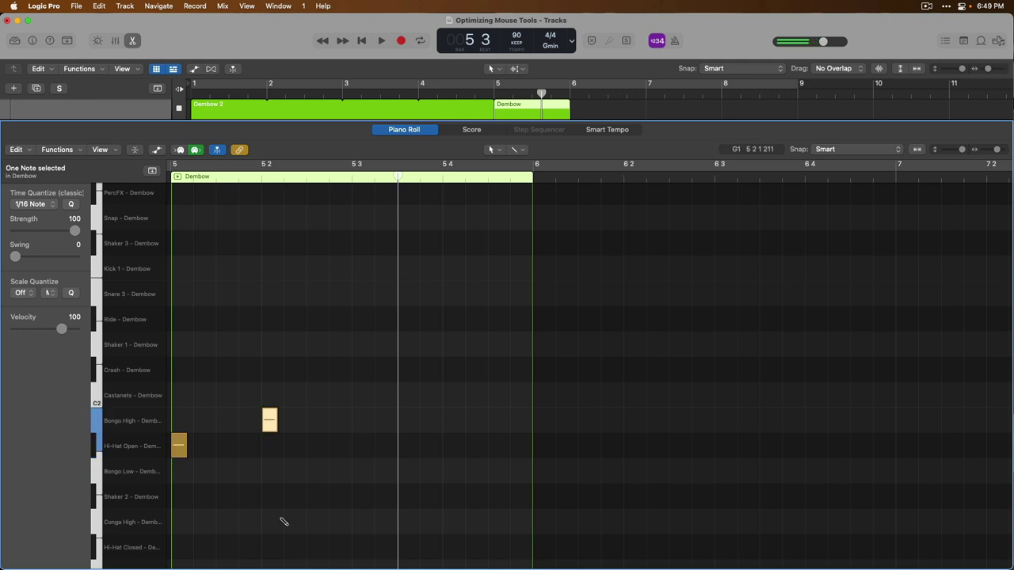
super+click(293, 522)
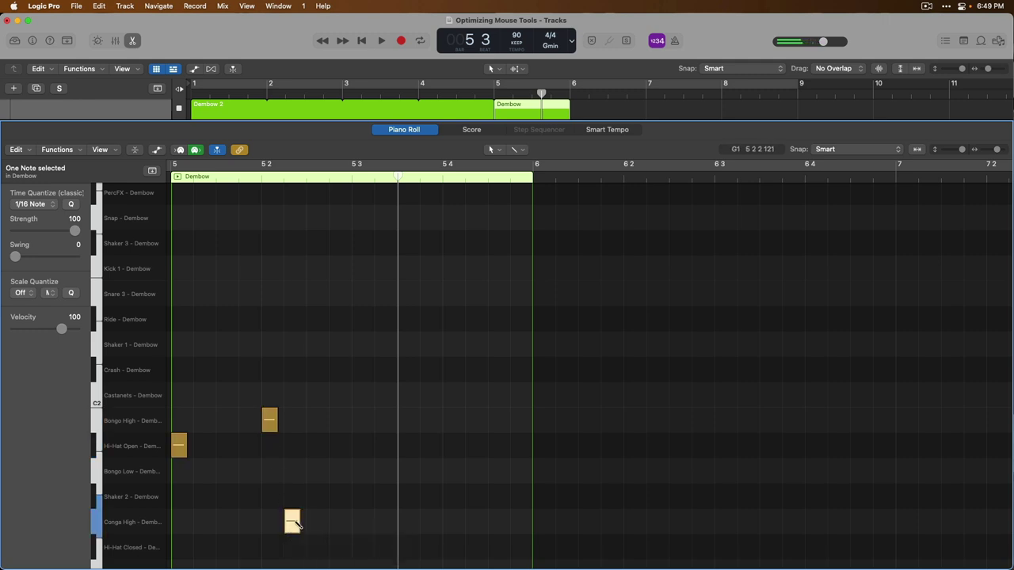
click(135, 41)
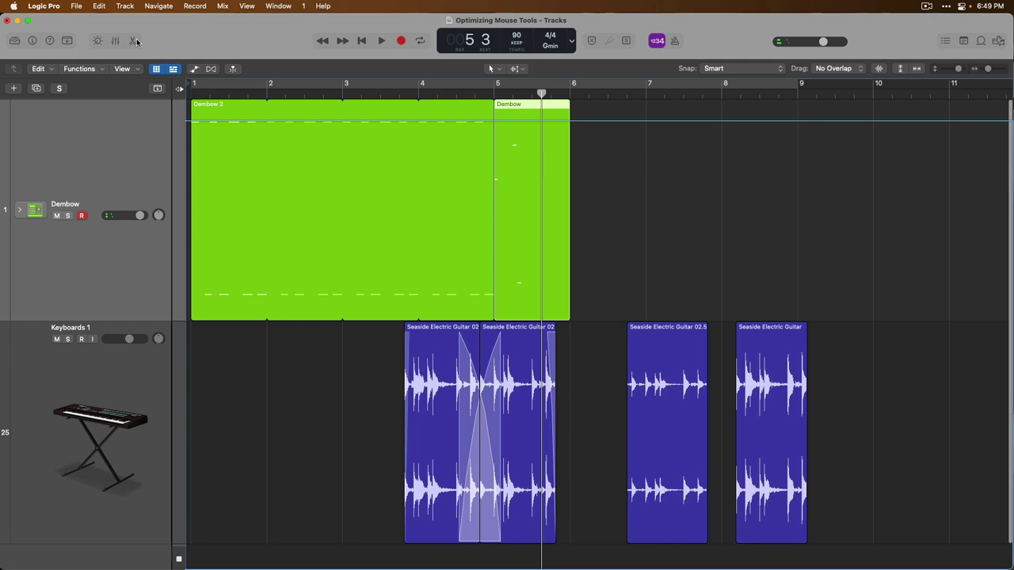
key(super+Left)
key(super+Left)
key(super+Left)
key(super+Tab)
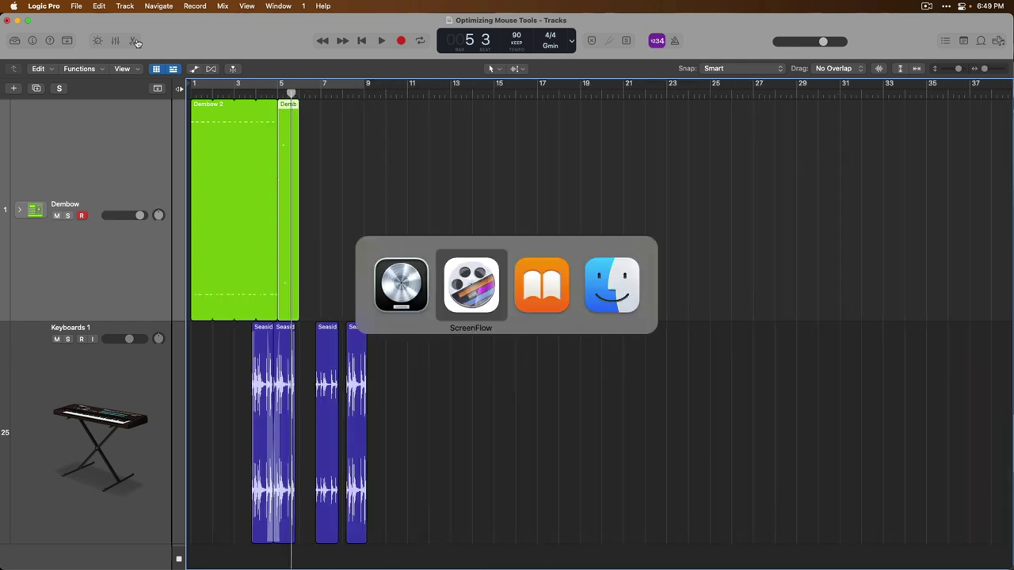
Switch to Finder, show the Desktop folder, and move its window to the lower right beside Logic Pro
key(super+Tab)
key(super+Tab)
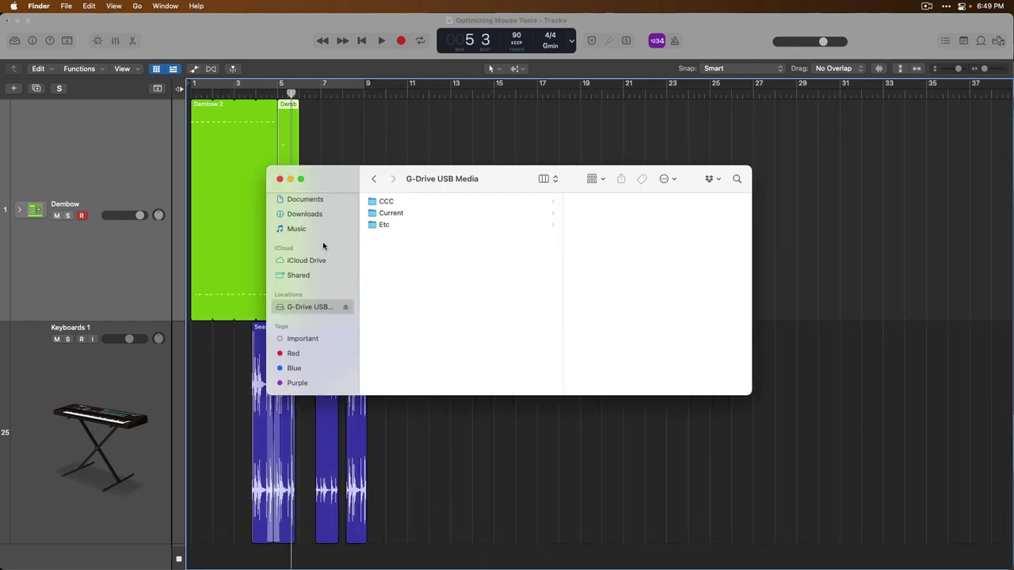
scroll(325, 250, up, 5)
click(313, 271)
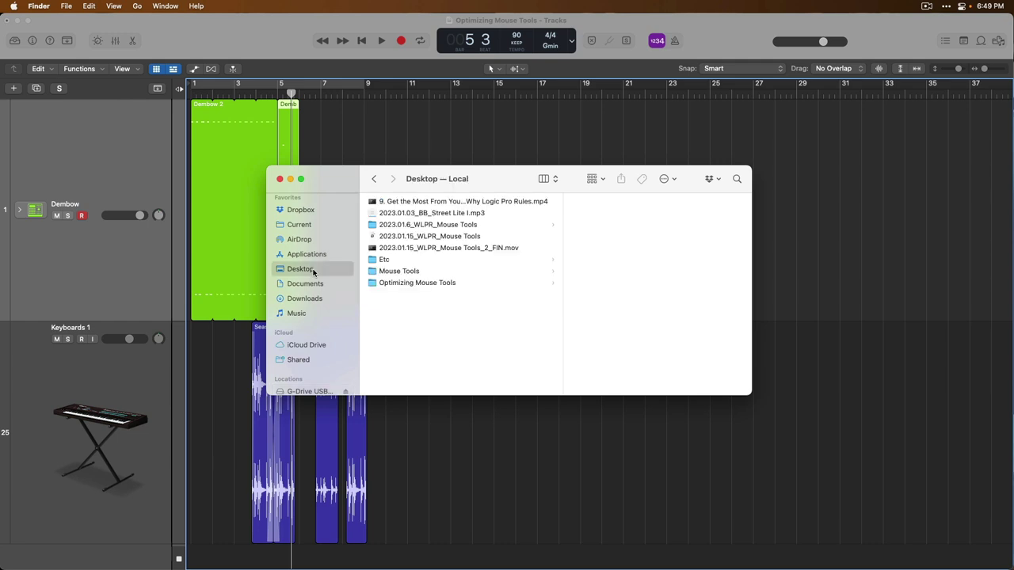
drag(341, 186, 399, 373)
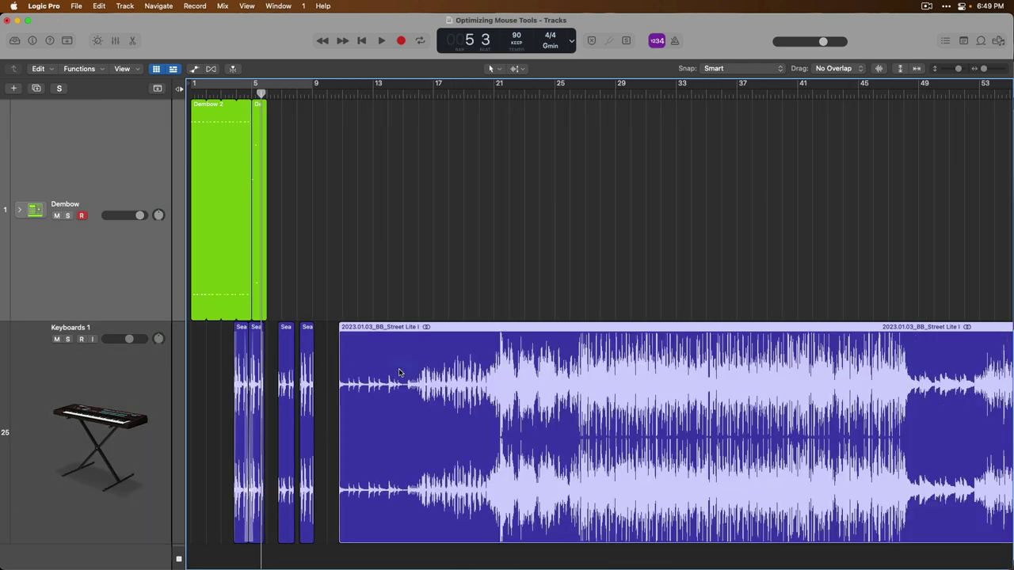
Pick the Eraser Tool from the T tool menu and delete the imported Street Lite I mp3 region
key(t)
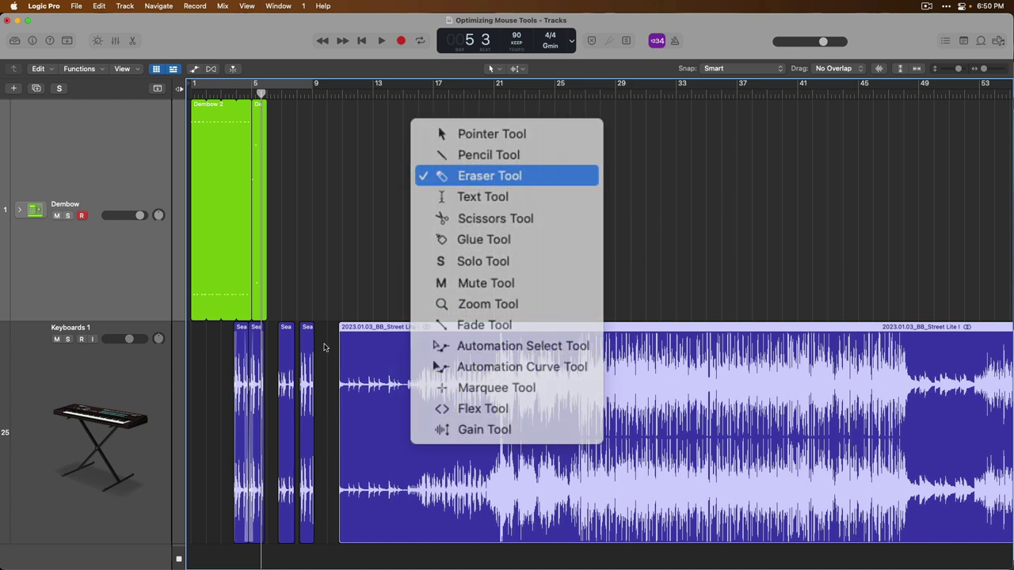
key(Escape)
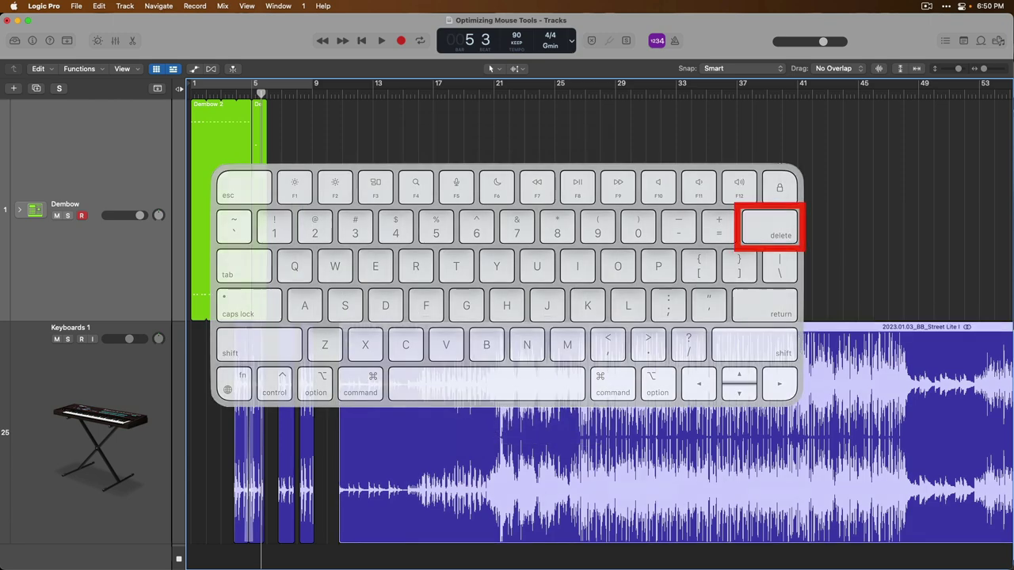
key(Delete)
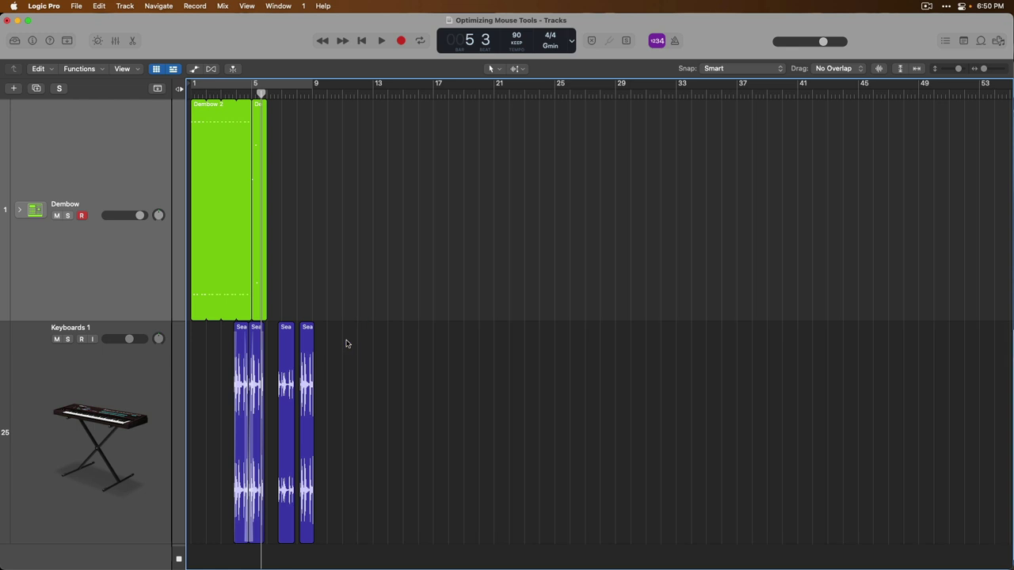
Zoom in on the guitar regions and rename Seaside Electric Guitar 02.55 to 'Electric Axe' via Rename Regions
key(t)
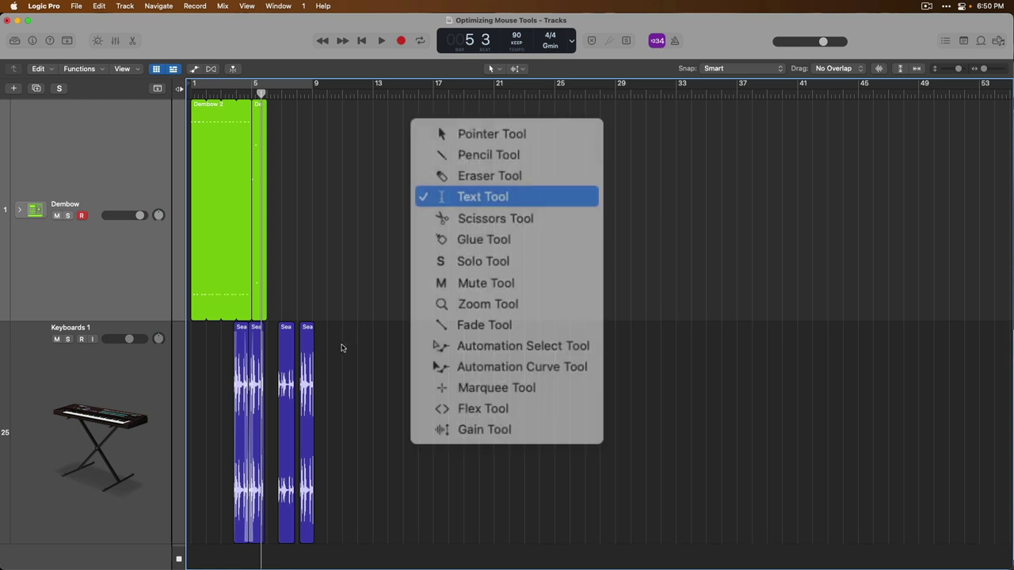
drag(303, 387, 266, 342)
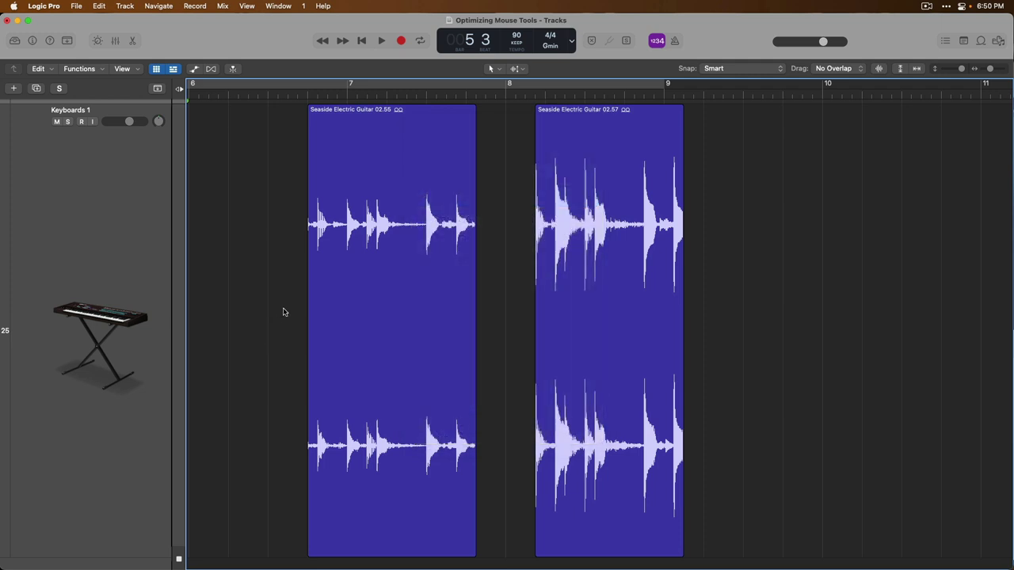
click(347, 143)
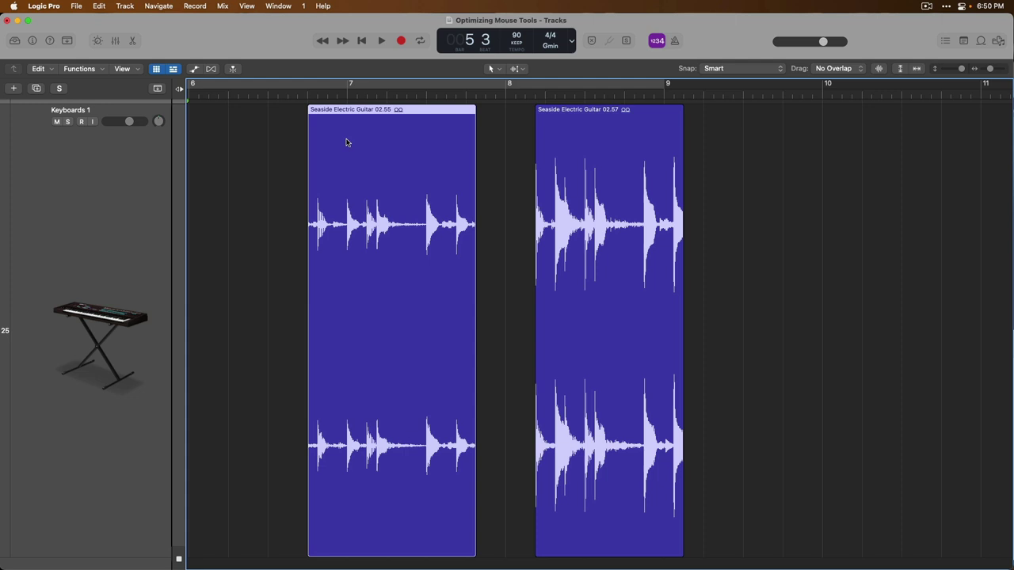
right_click(346, 143)
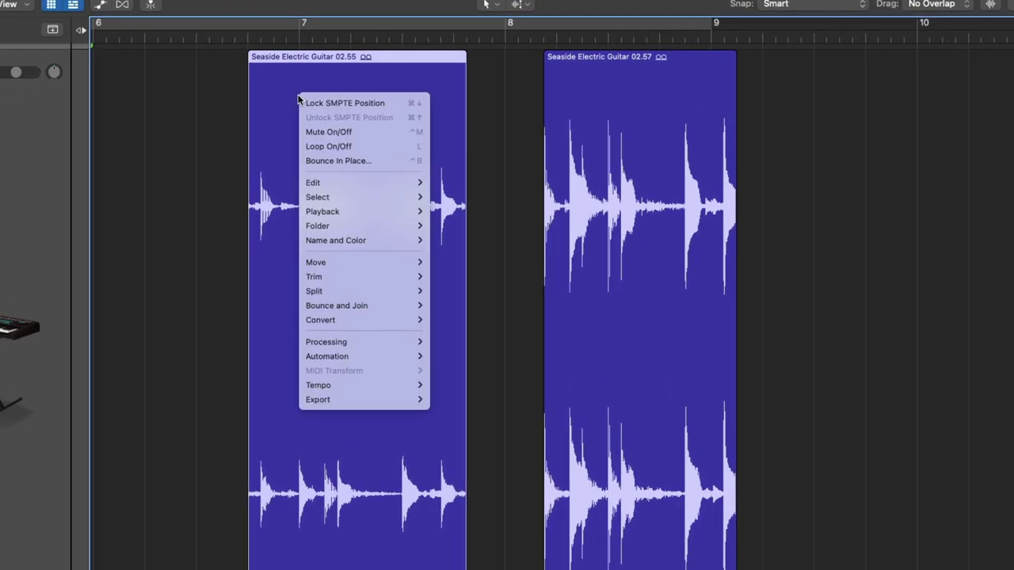
mouse_move(333, 242)
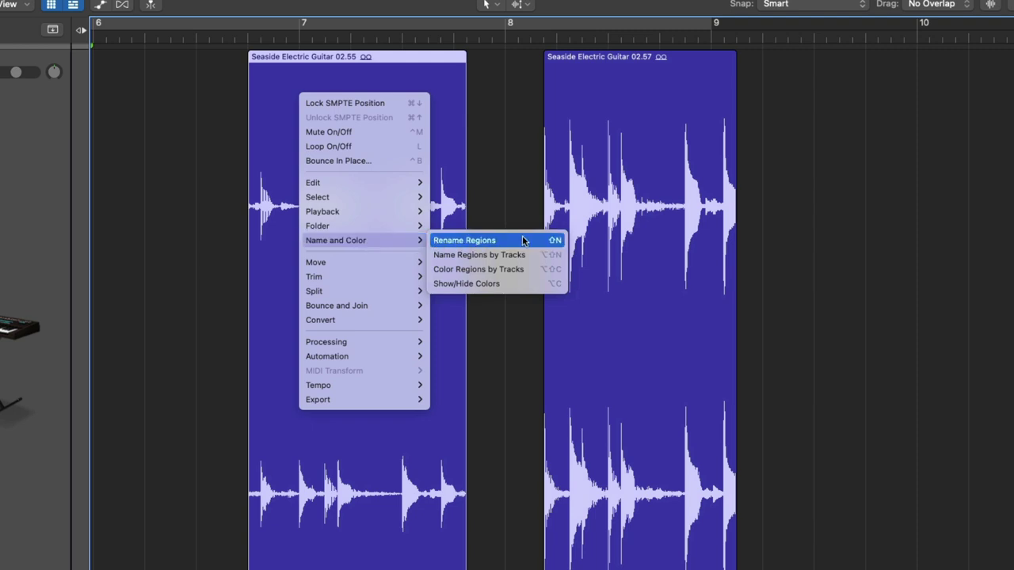
click(496, 123)
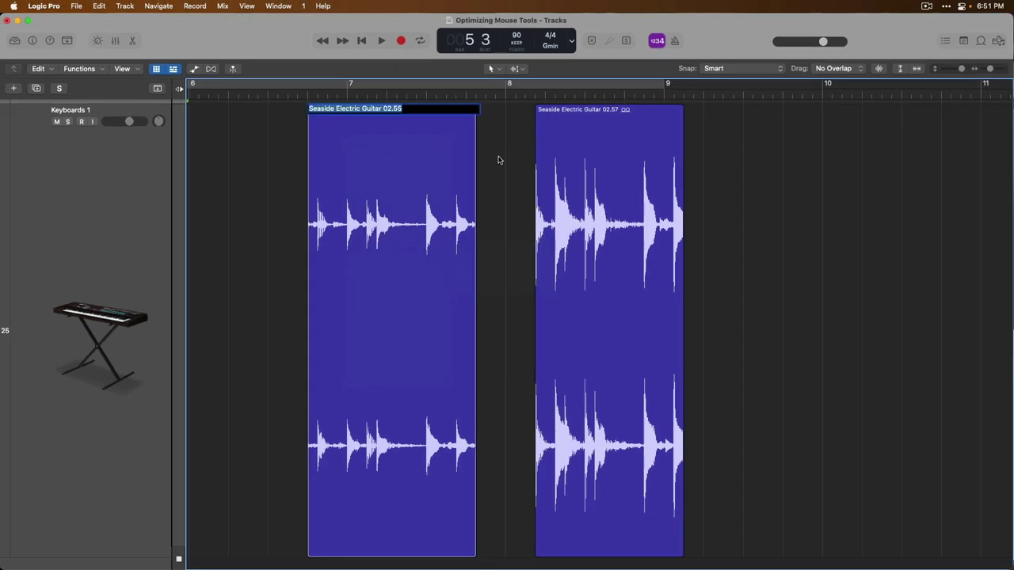
text(Electric )
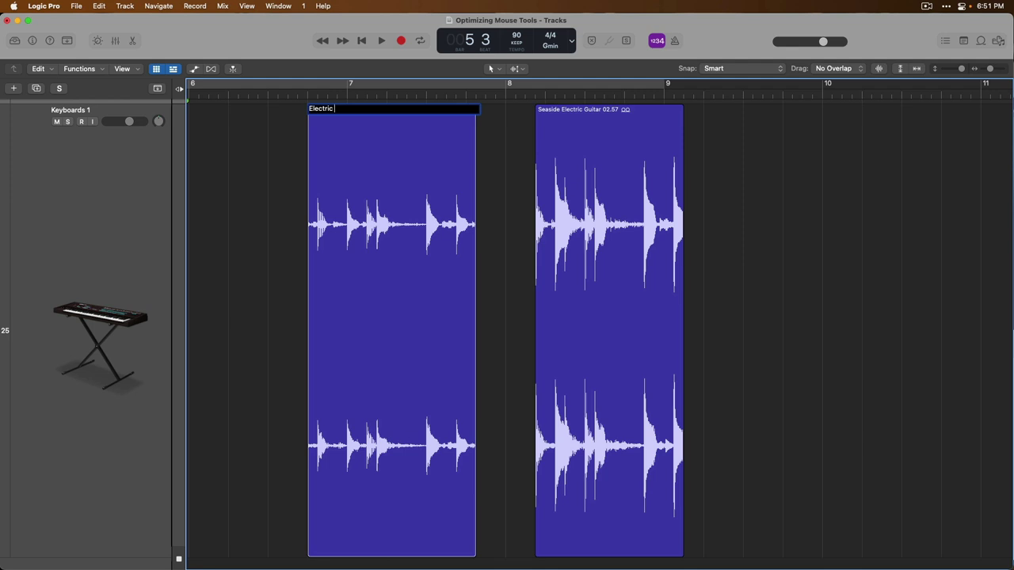
text(Axe)
key(Return)
key(t)
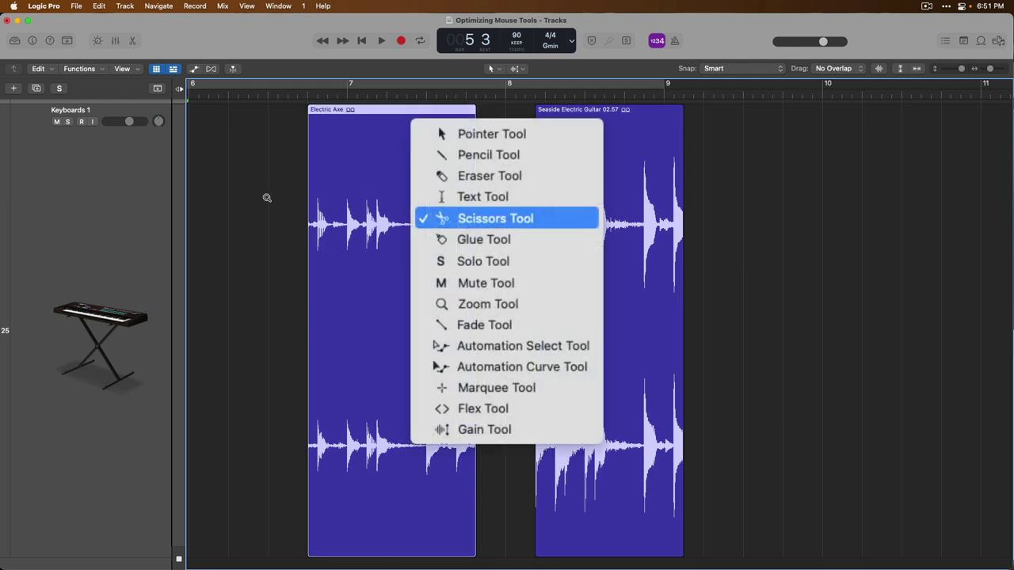
Move the first guitar region to bar 1, delete the others, and lengthen it to about bar 5
ctrl+alt+click(267, 198)
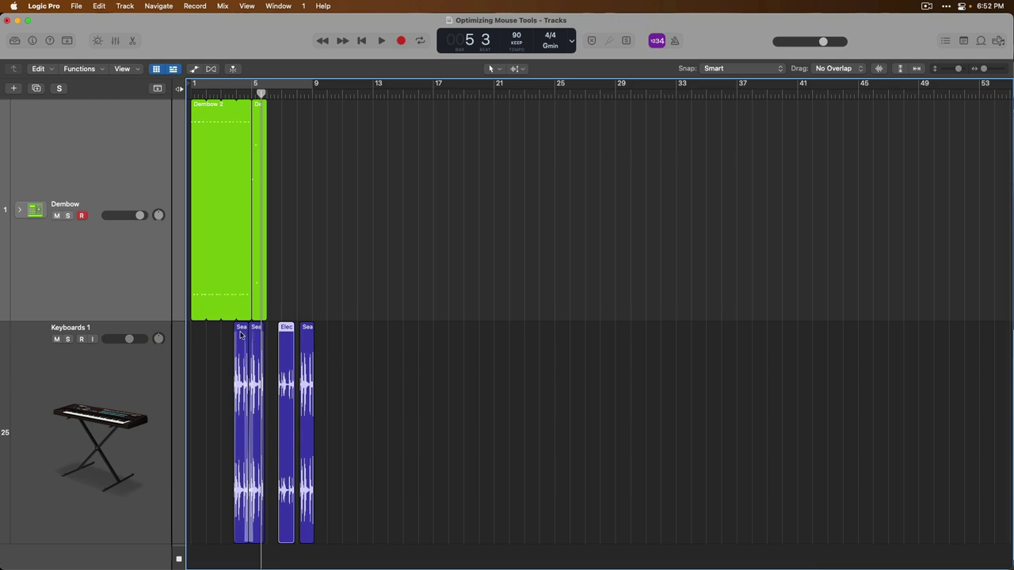
drag(241, 333, 373, 351)
key(Delete)
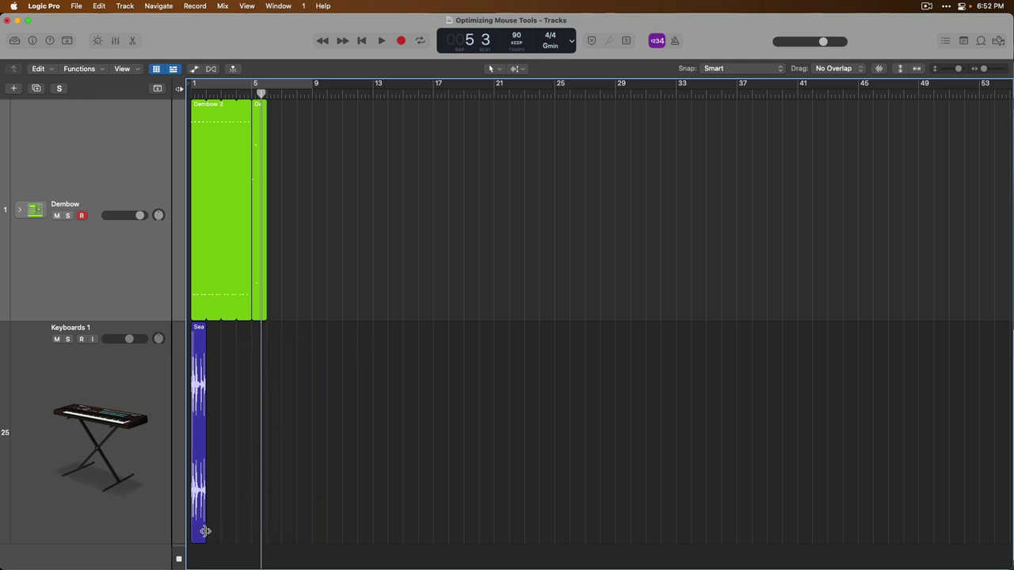
drag(204, 531, 253, 483)
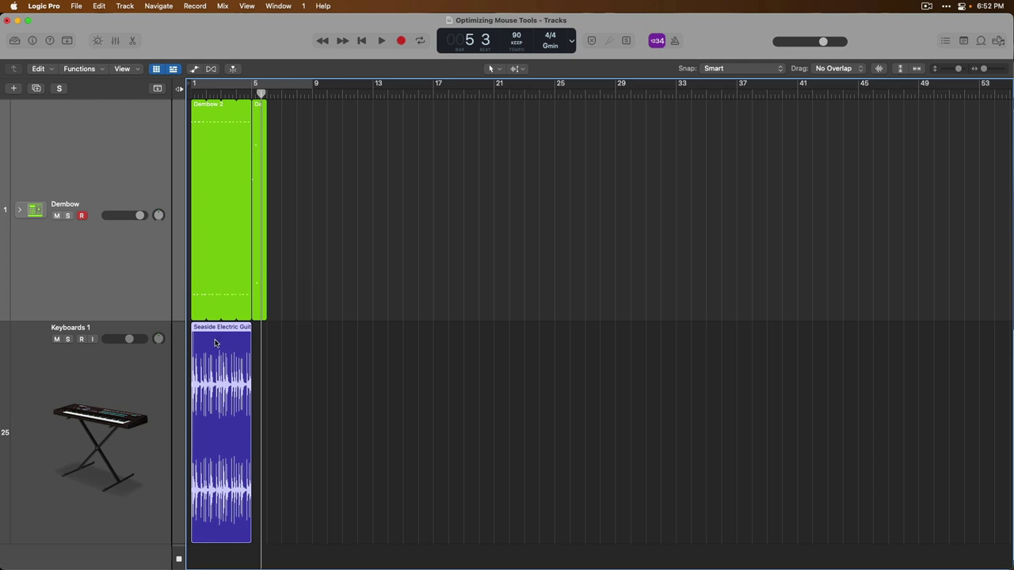
drag(214, 342, 225, 353)
Loop the guitar region to the end, show its volume automation, and zoom in on the opening bars
key(l)
key(a)
key(super+Right)
key(super+Right)
key(super+Right)
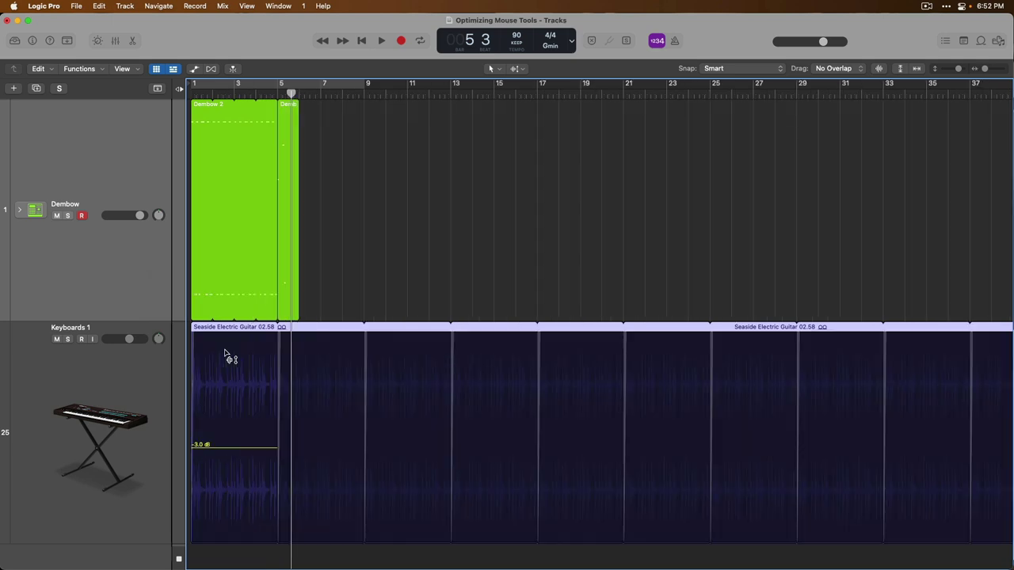
key(super+Right)
key(super+Right)
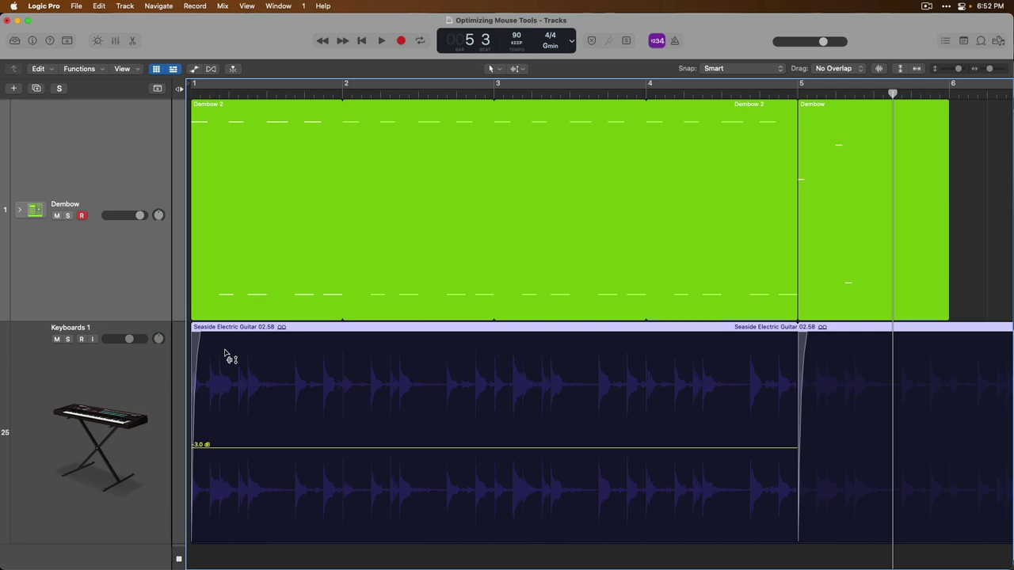
click(225, 353)
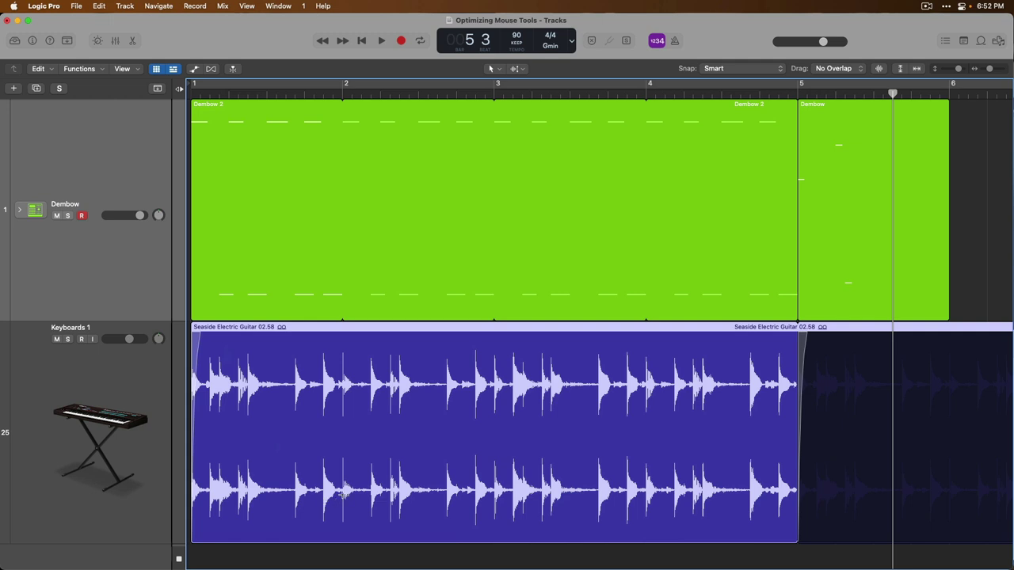
Split the guitar region at bar 2 with the Scissors tool
ctrl+alt+click(344, 492)
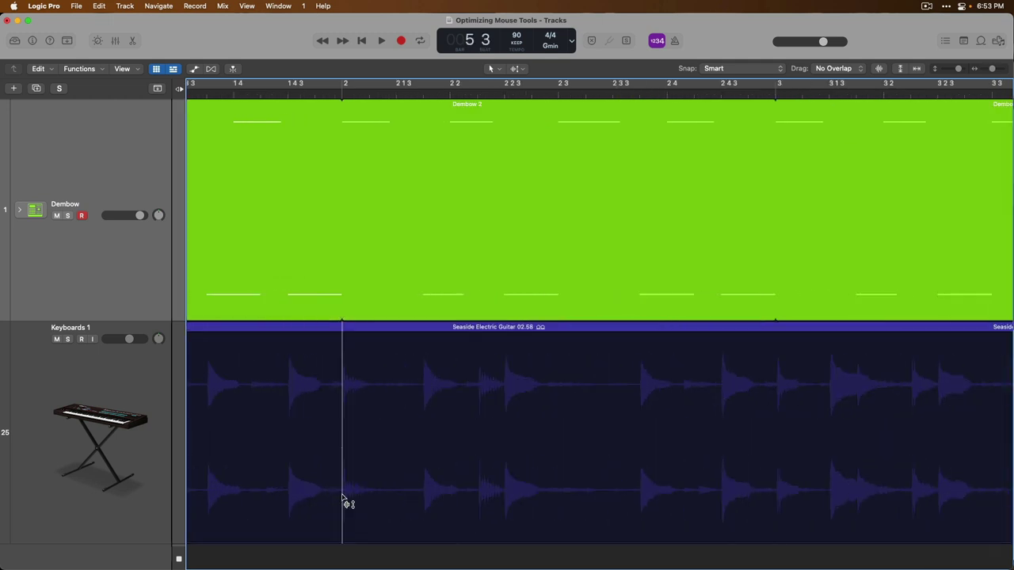
click(343, 496)
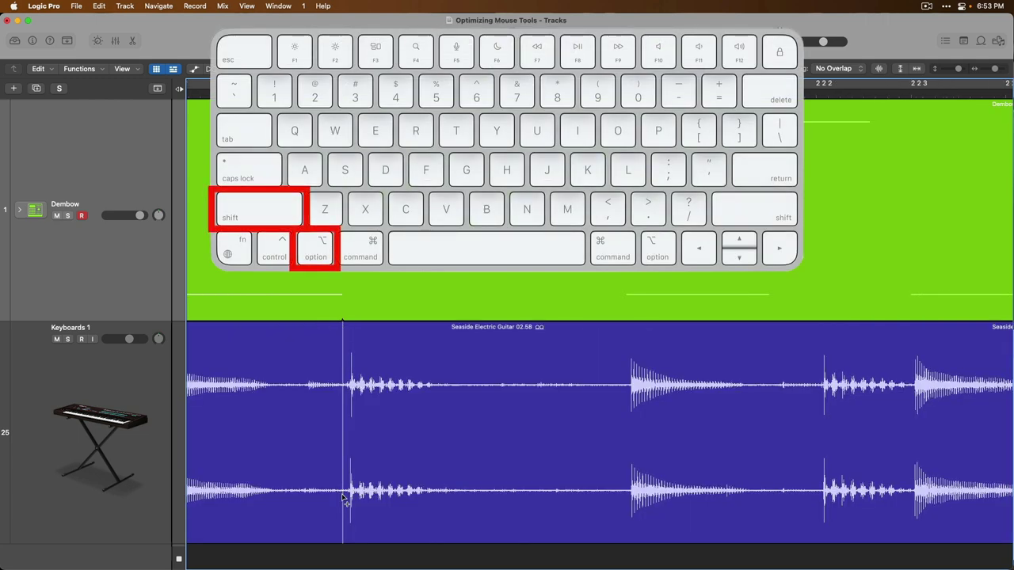
alt+shift+click(343, 499)
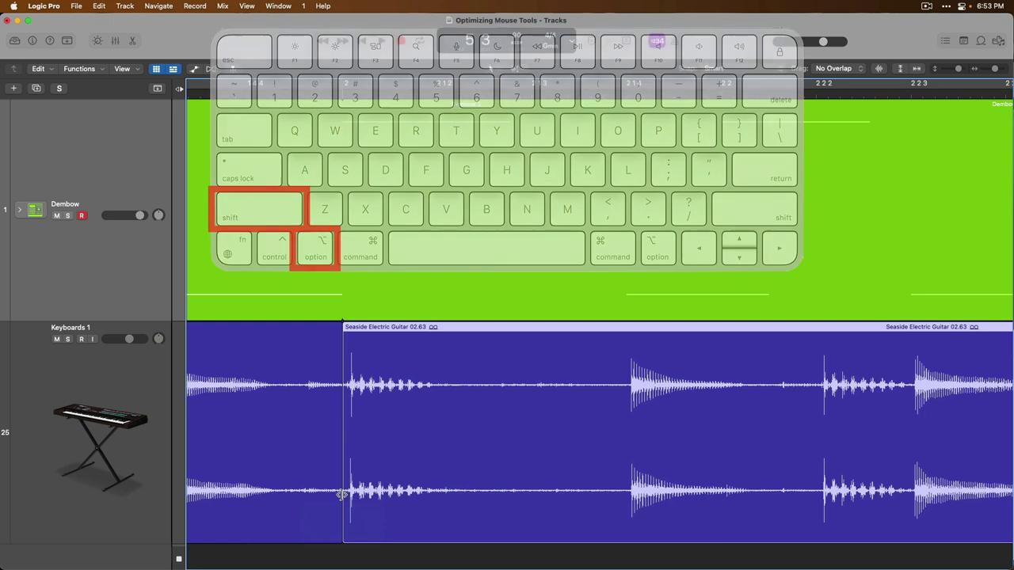
scroll(343, 500, down, 5)
scroll(344, 501, down, 3)
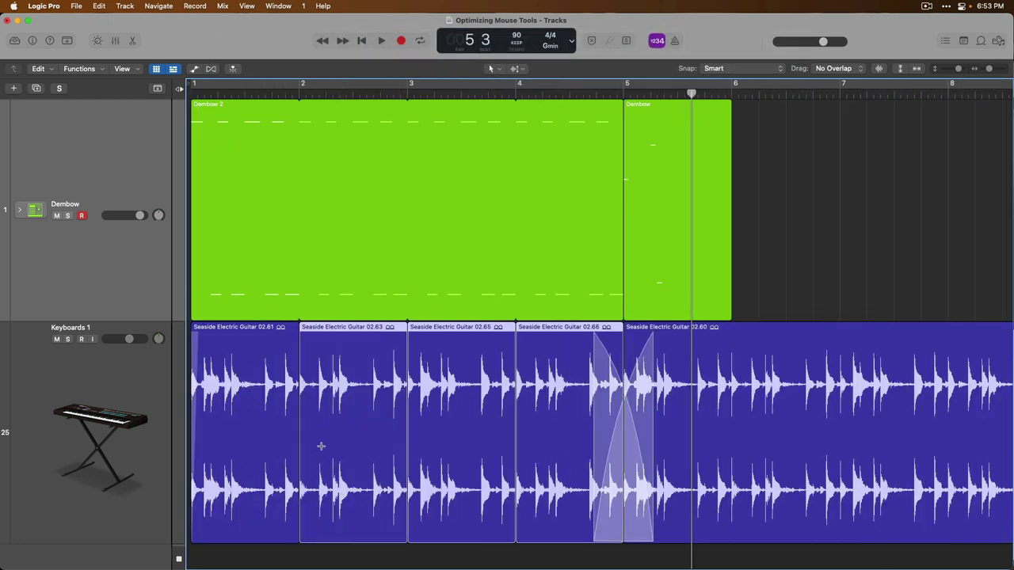
Select the 02.63, 02.65 and 02.66 guitar pieces and glue them back into one region
click(390, 355)
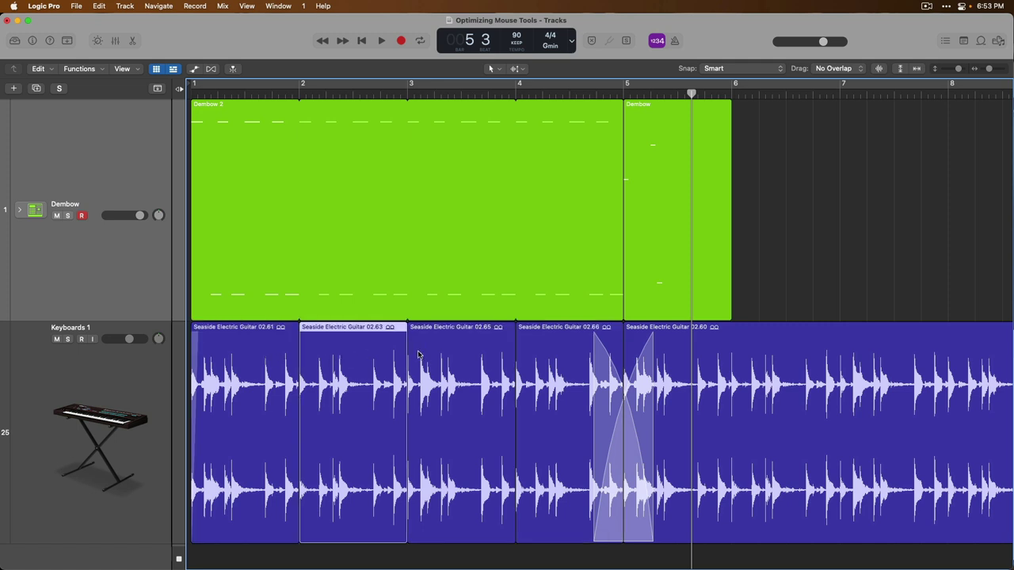
click(473, 356)
click(570, 350)
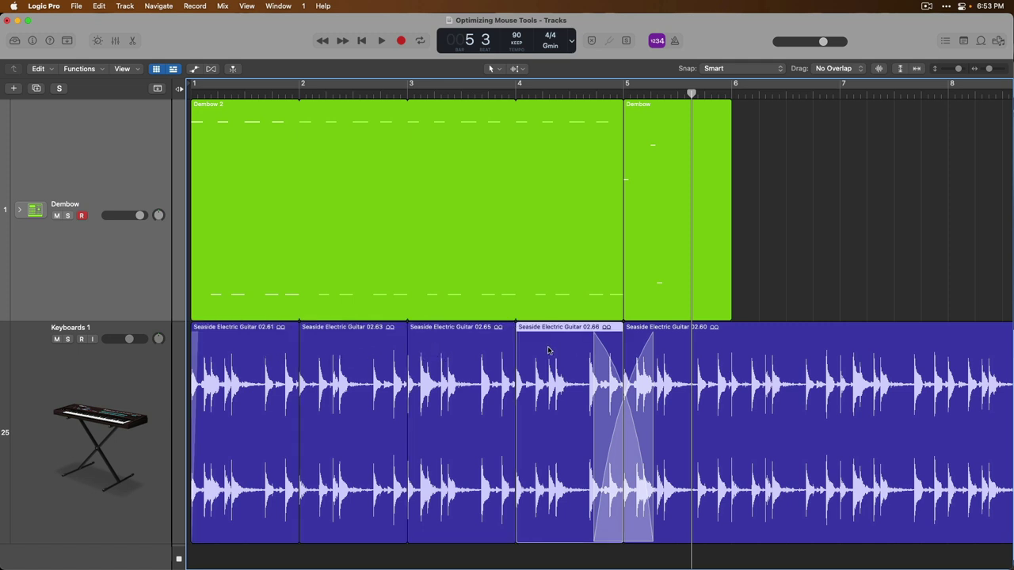
key(super+z)
click(316, 414)
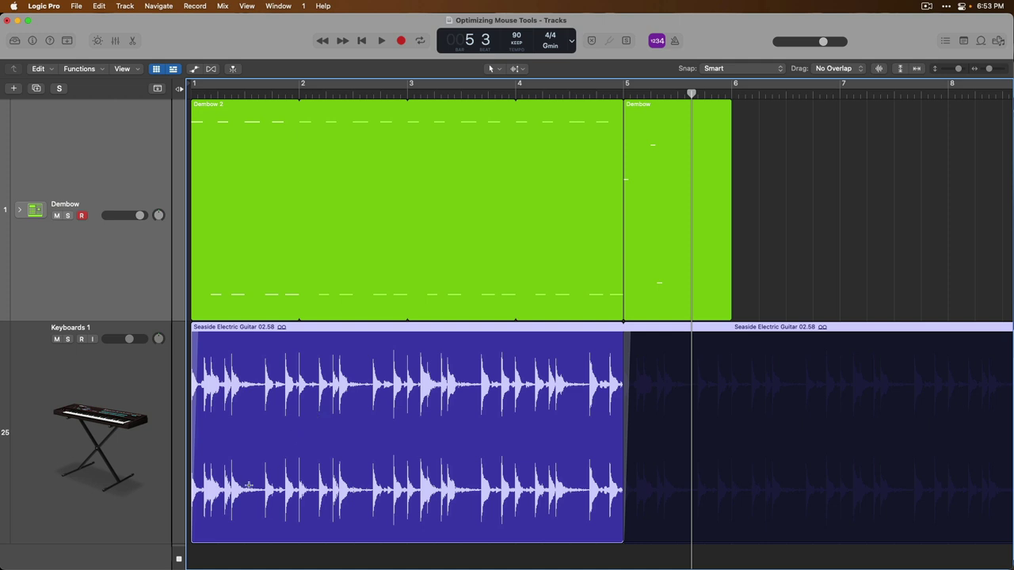
Zoom into the region start and Option-click at 1 1 2 to slice it into equal short regions
drag(221, 475, 196, 400)
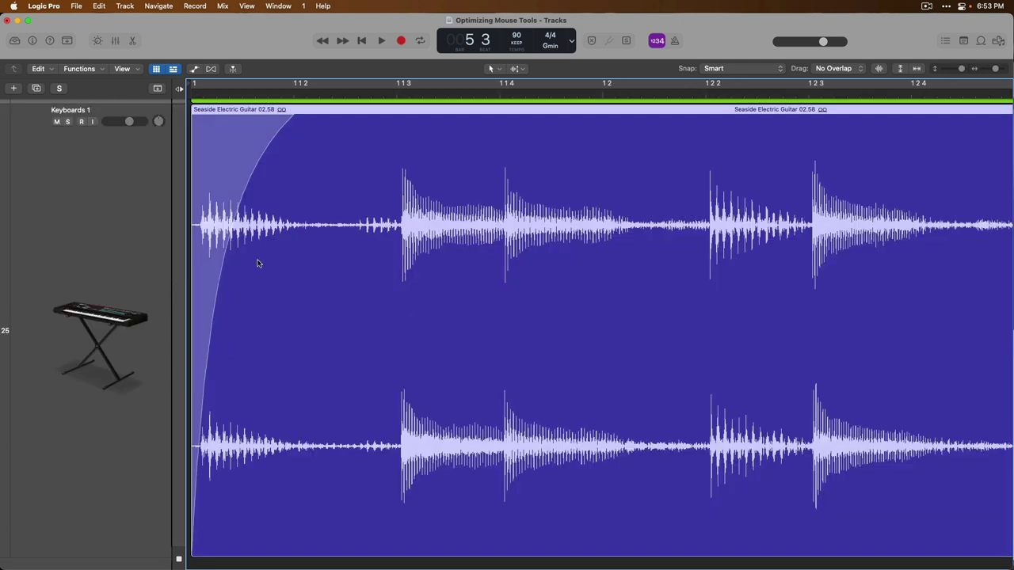
click(294, 416)
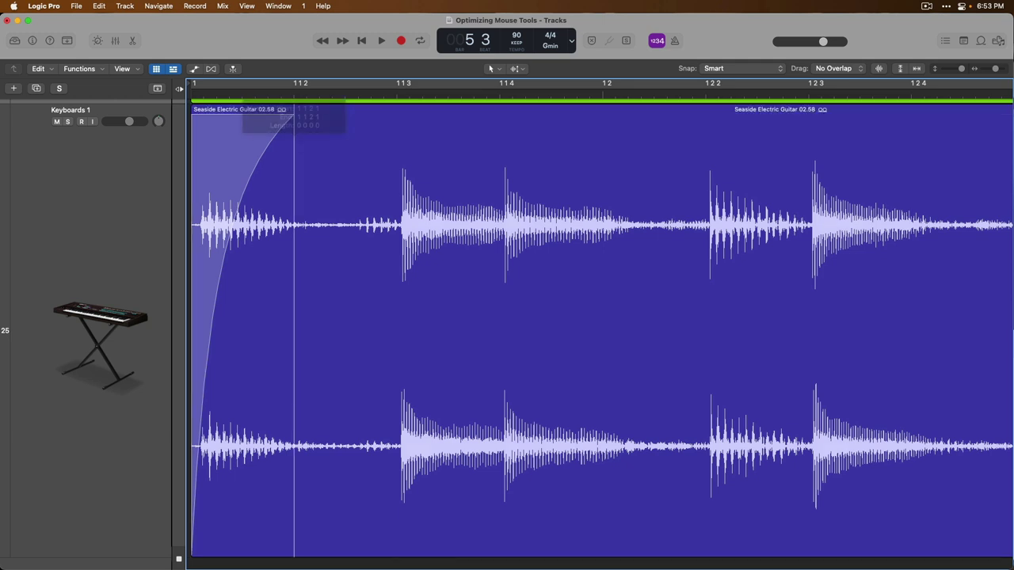
alt+click(294, 416)
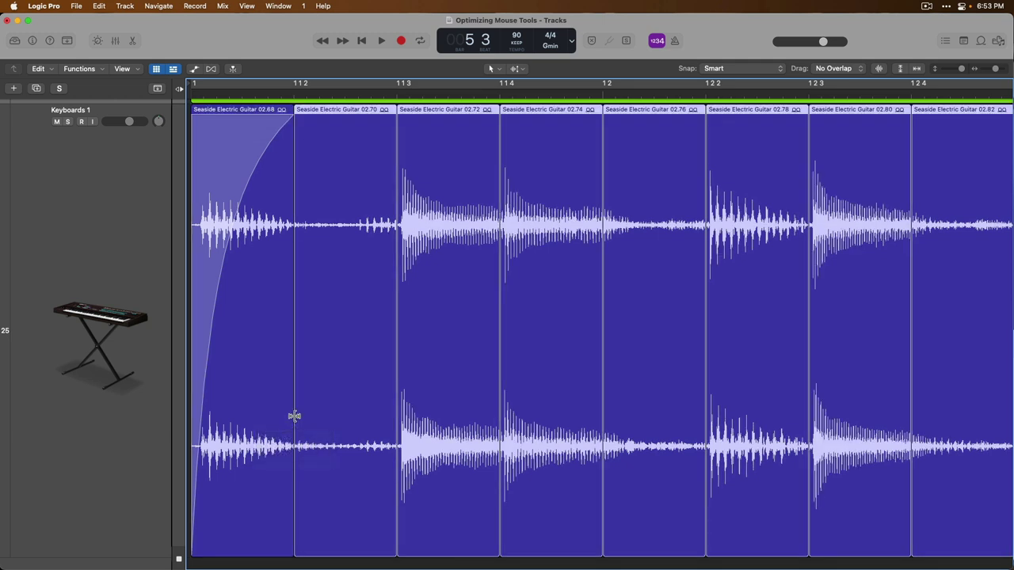
scroll(294, 418, down, 5)
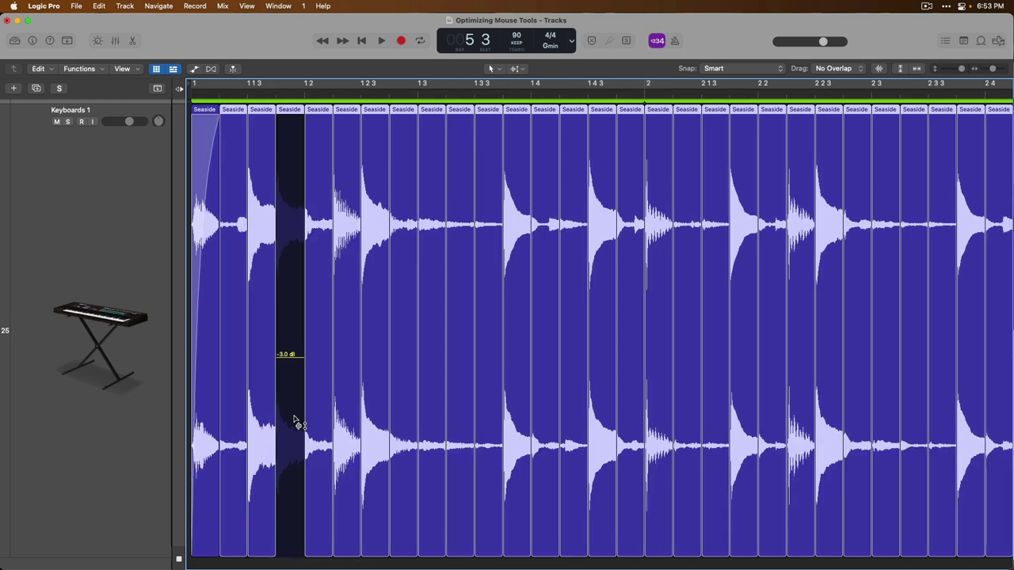
scroll(294, 419, down, 5)
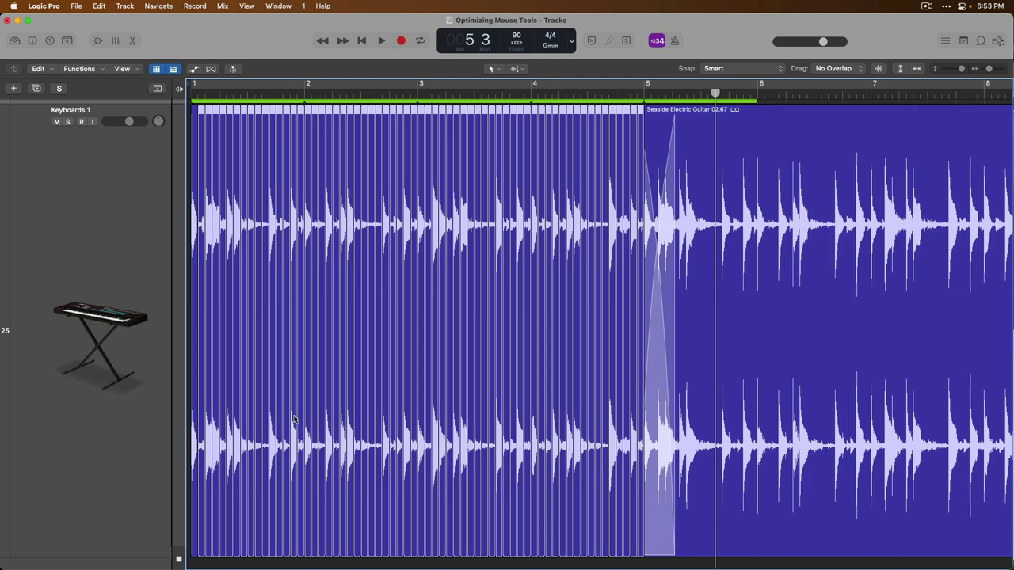
Select both Dembow regions and join them into one
key(t)
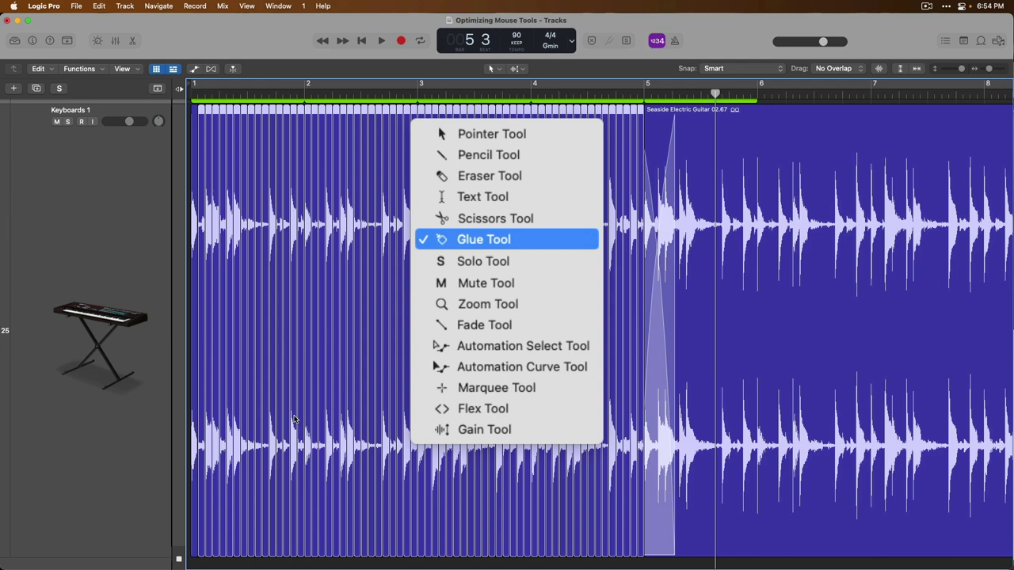
key(Escape)
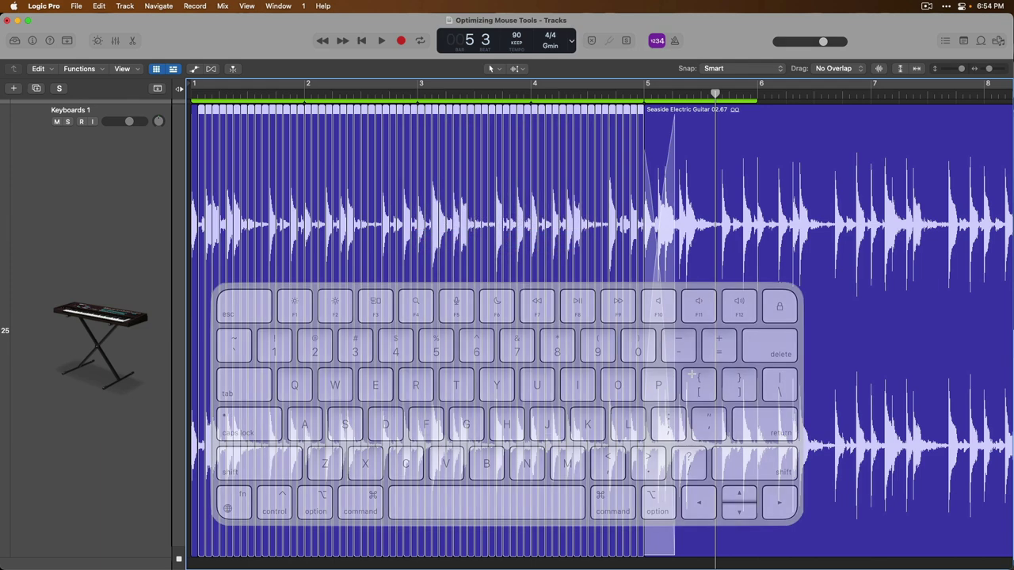
key(j)
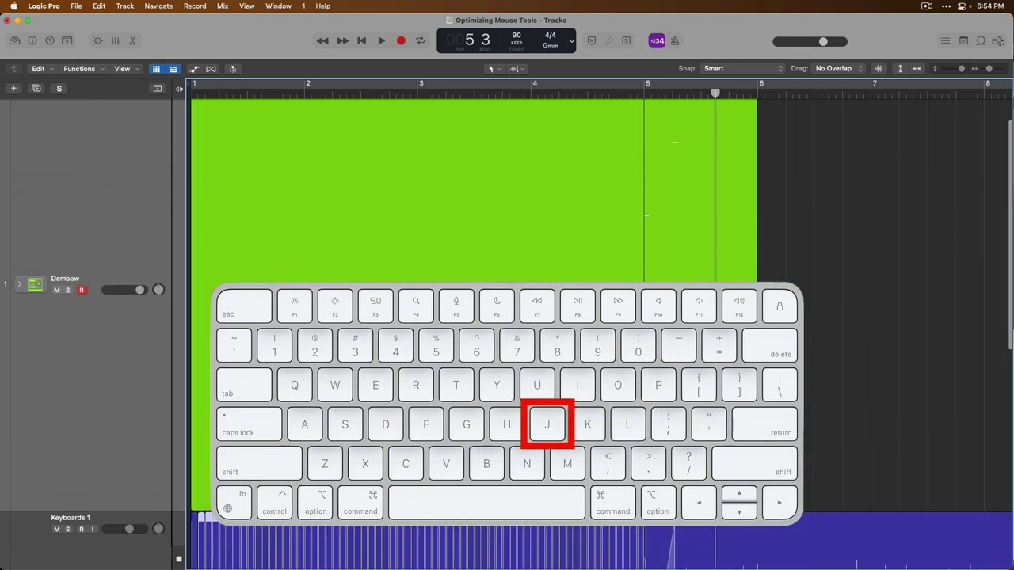
drag(808, 222, 464, 239)
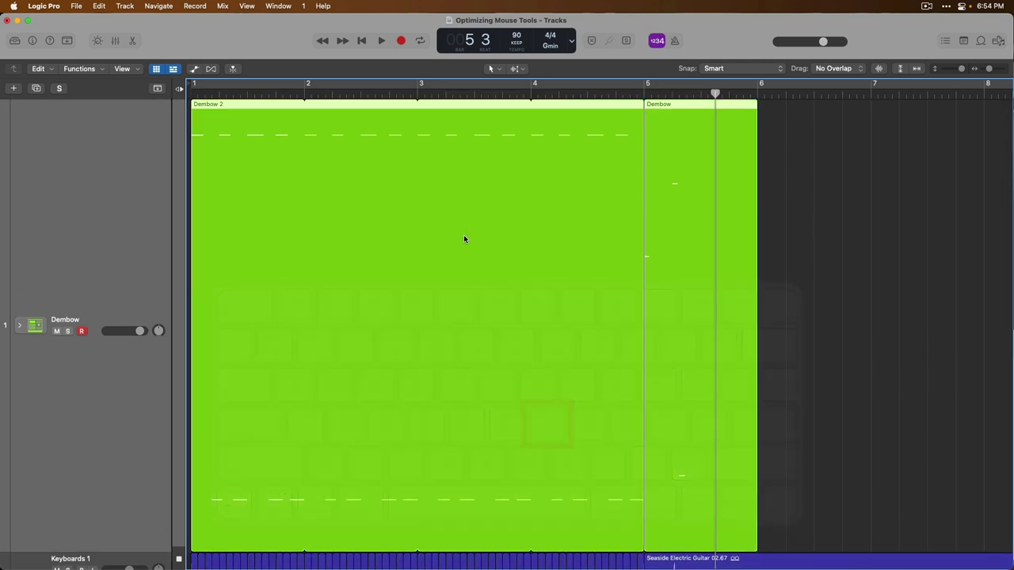
key(super+t)
Zoom out and delete the looped guitar region
key(z)
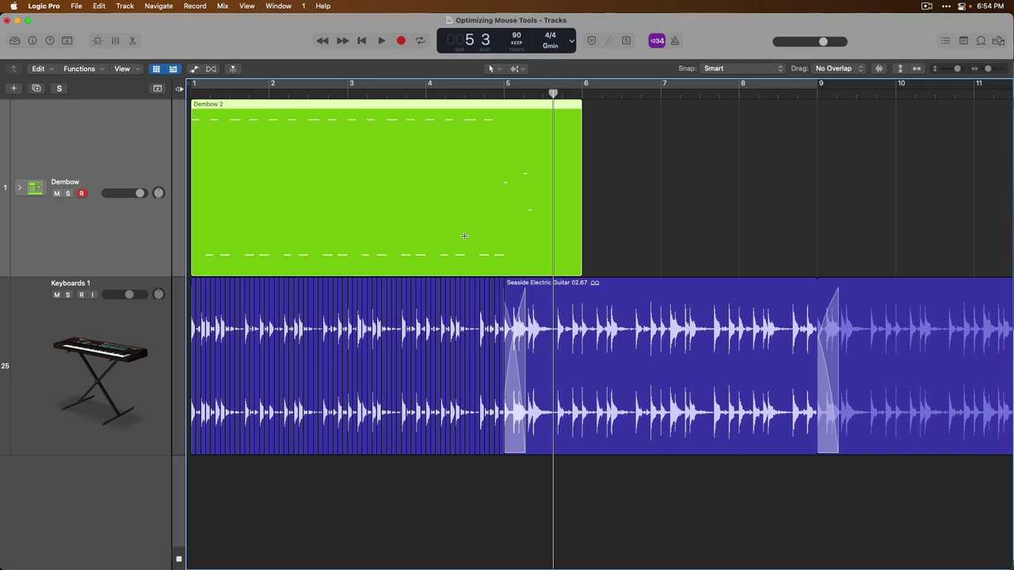
click(542, 293)
key(Delete)
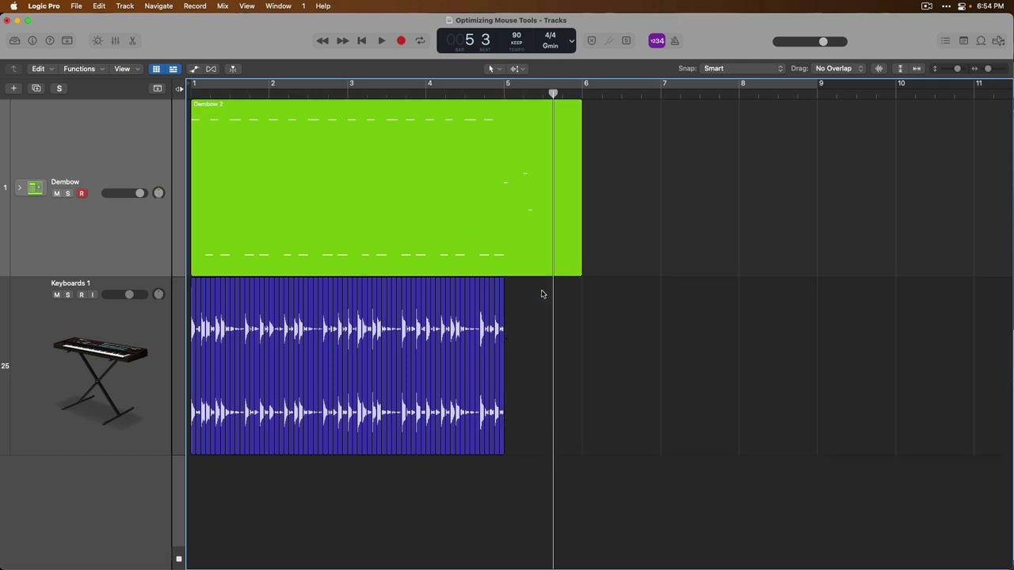
Select all the guitar slices and join them, creating a new Seaside Electric Guitar 02 audio file
drag(542, 294, 190, 302)
key(super+j)
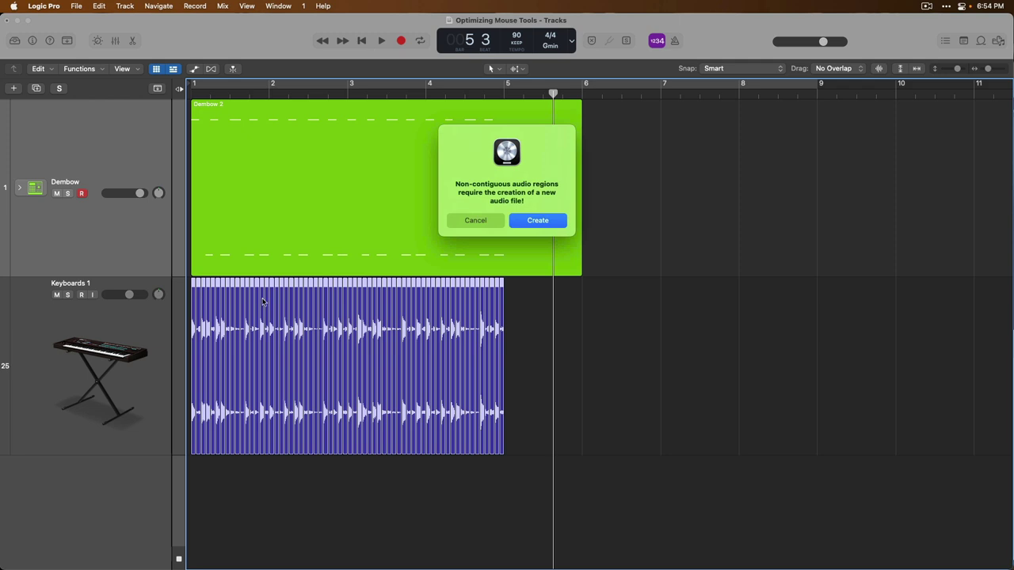
click(515, 223)
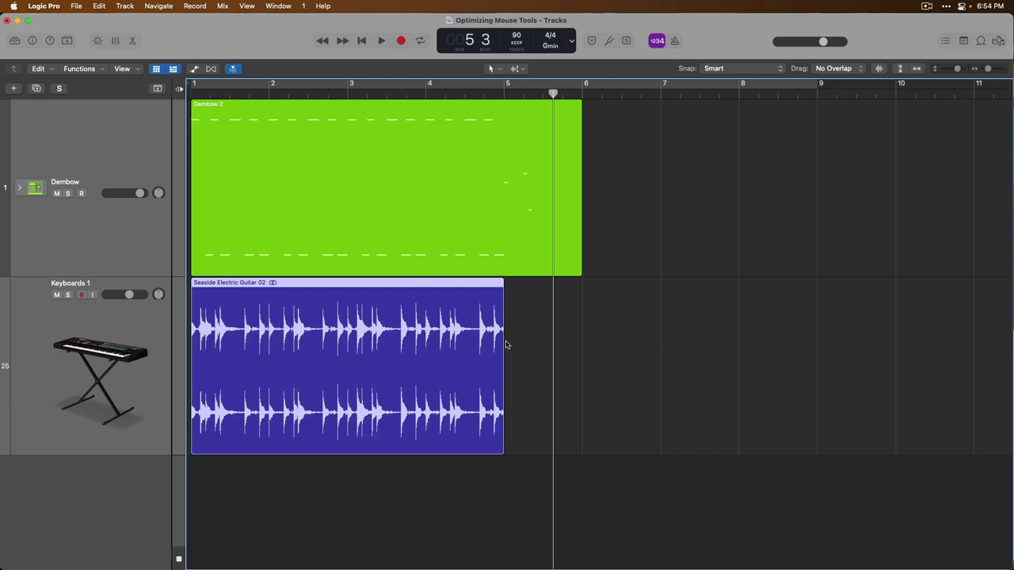
key(t)
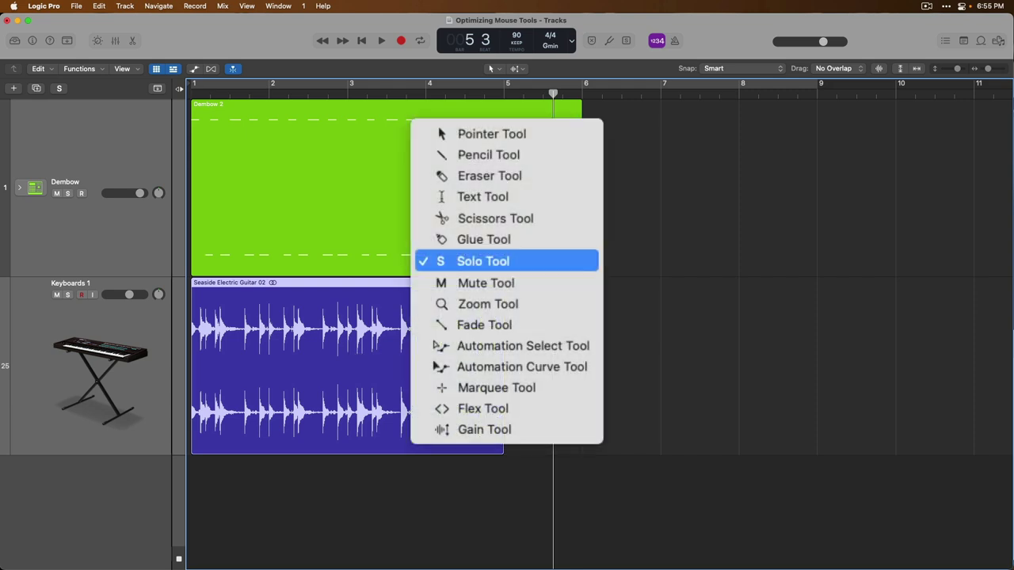
Solo the guitar region, then the guitar with Dembow 2, turning solo off after each
key(Return)
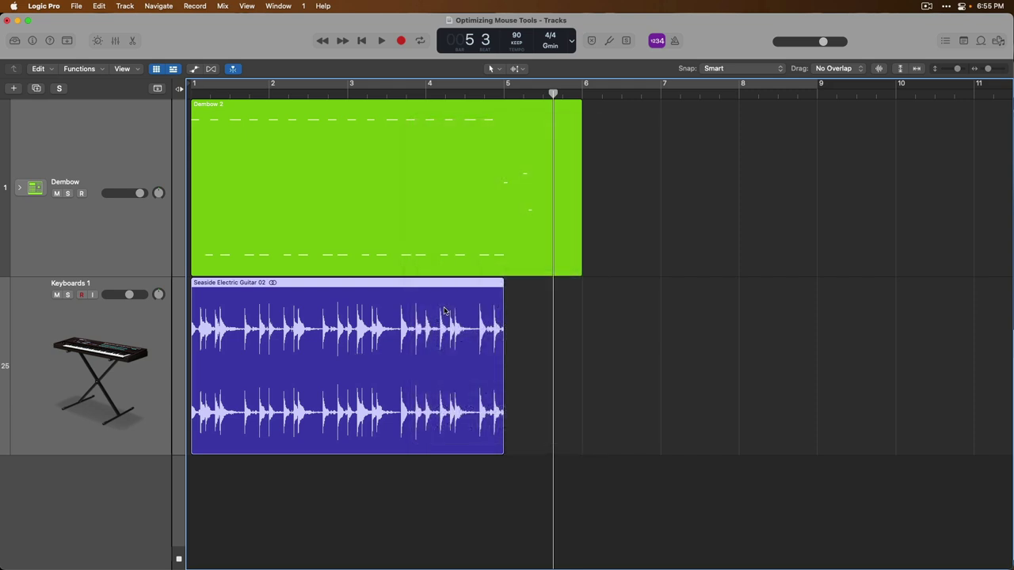
key(ctrl+s)
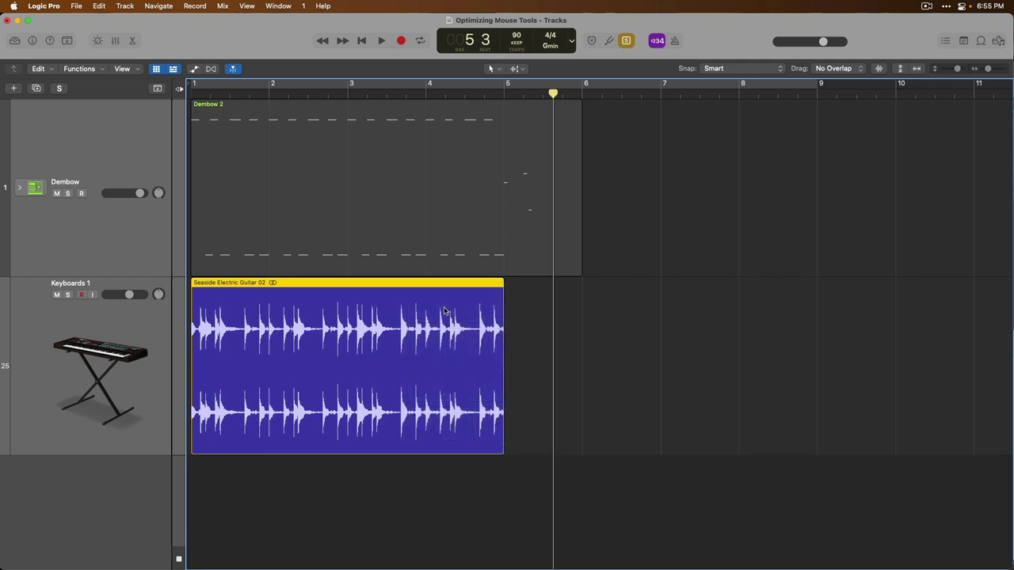
key(ctrl+s)
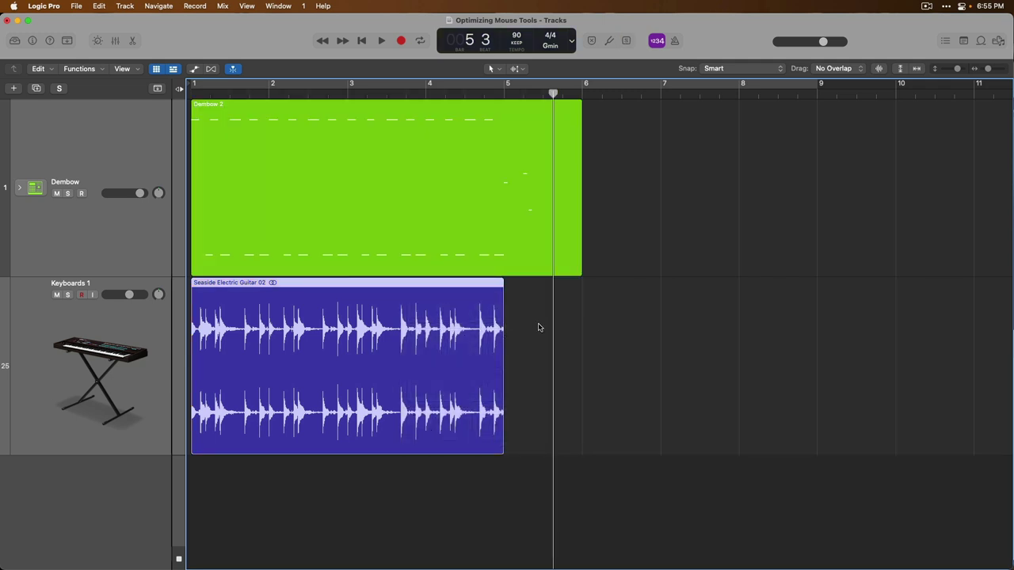
drag(539, 326, 339, 179)
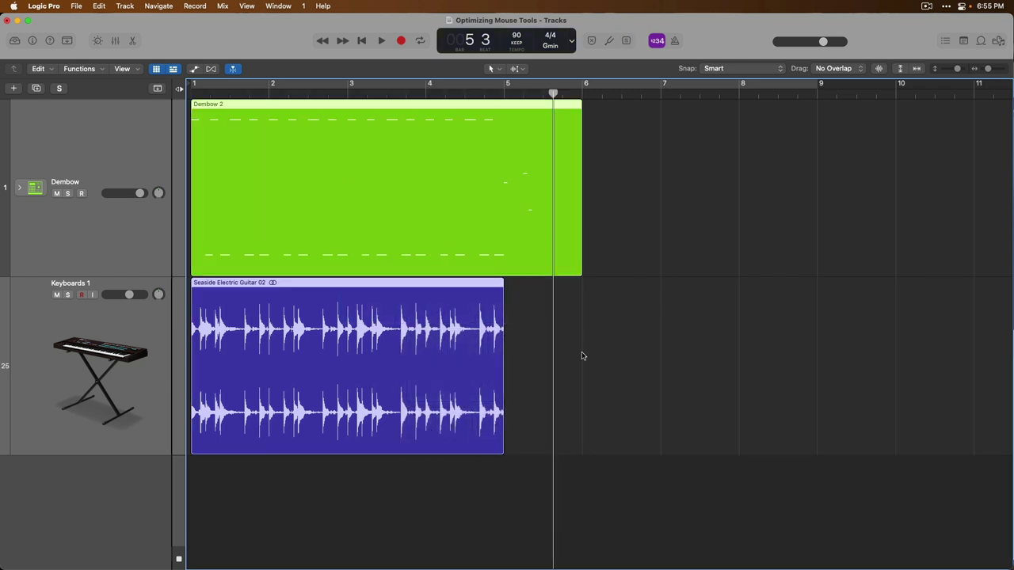
key(ctrl+s)
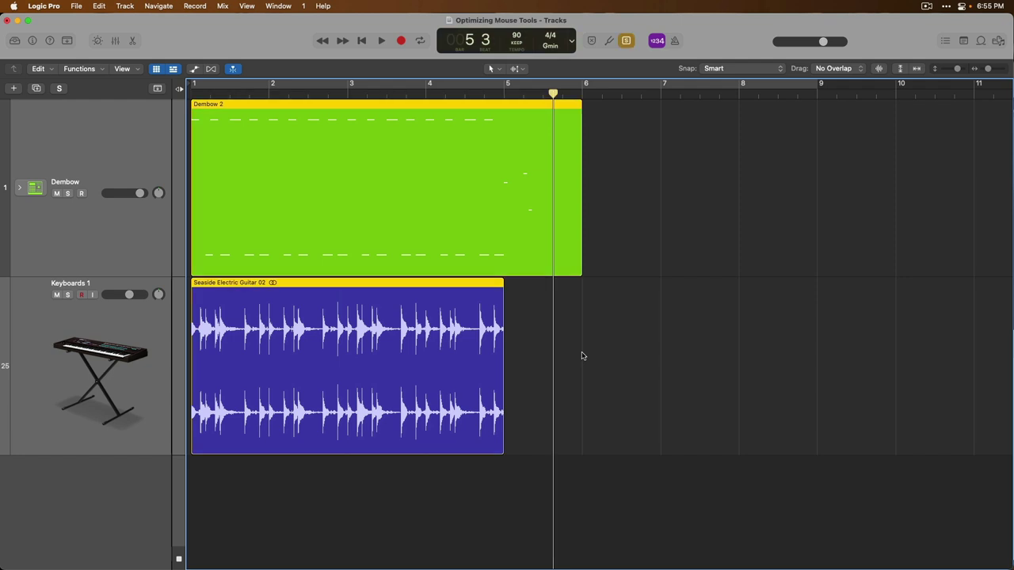
key(ctrl+s)
Solo the guitar region alone, play from bar 1, and stop around bar 3
click(529, 320)
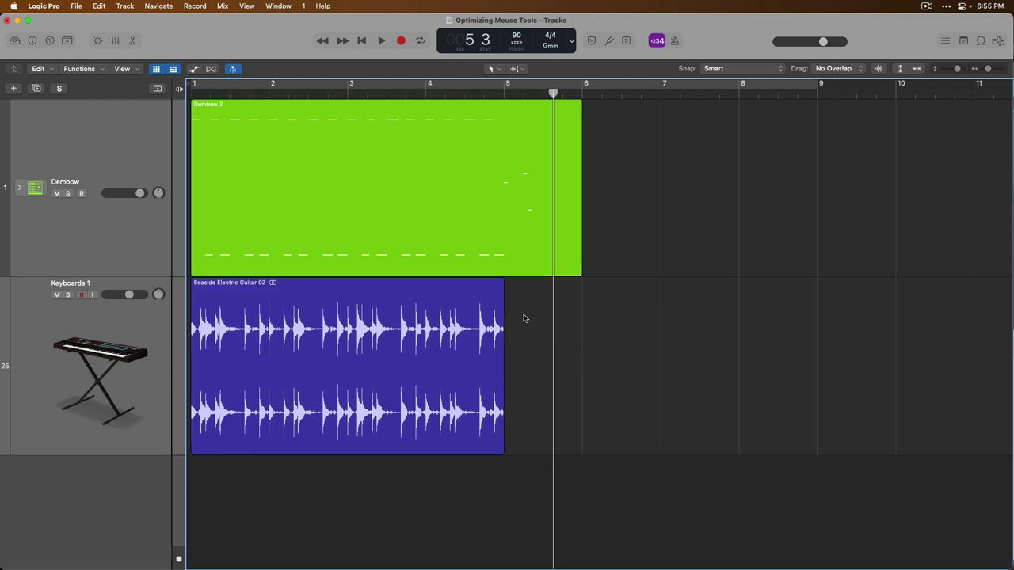
click(465, 316)
key(ctrl+s)
key(Return)
key(space)
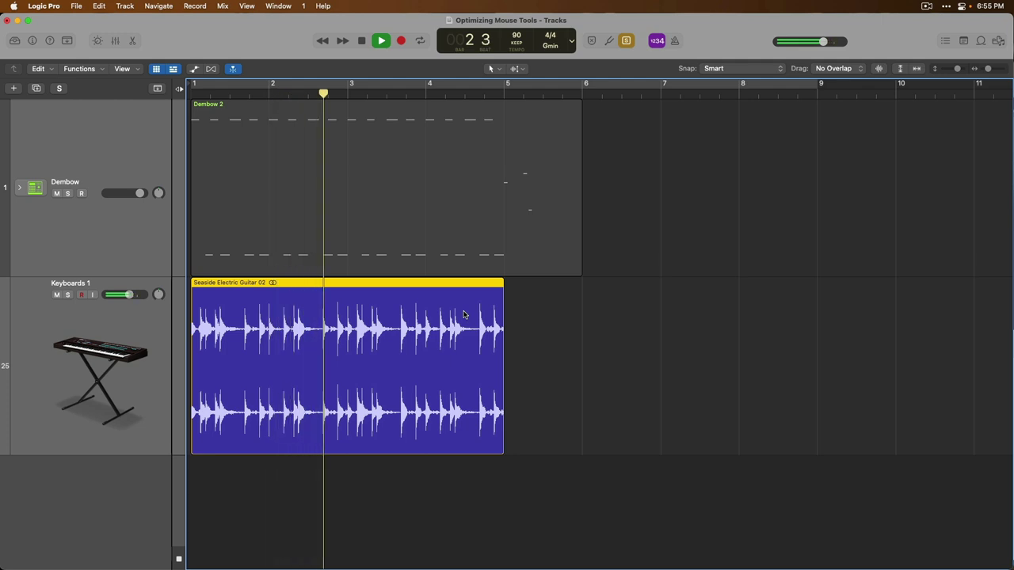
key(space)
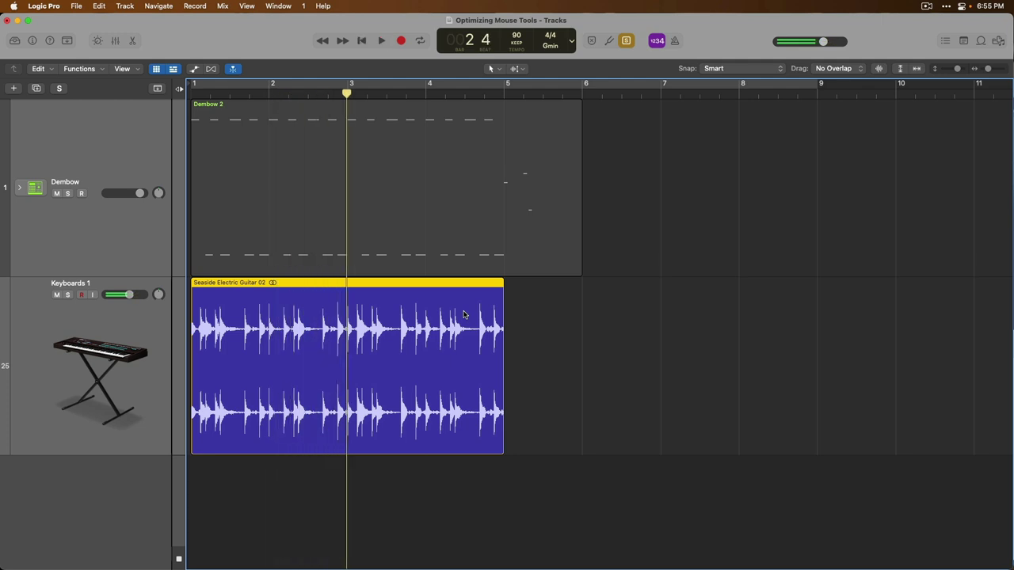
Choose the Mute Tool, mute the Dembow 2 region, then unmute it with Control-M
key(t)
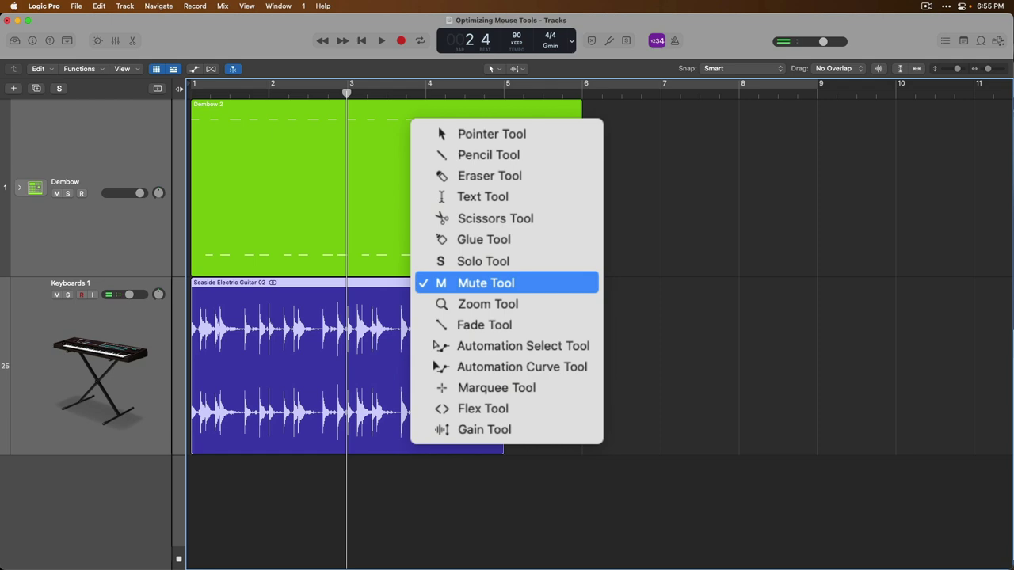
key(Return)
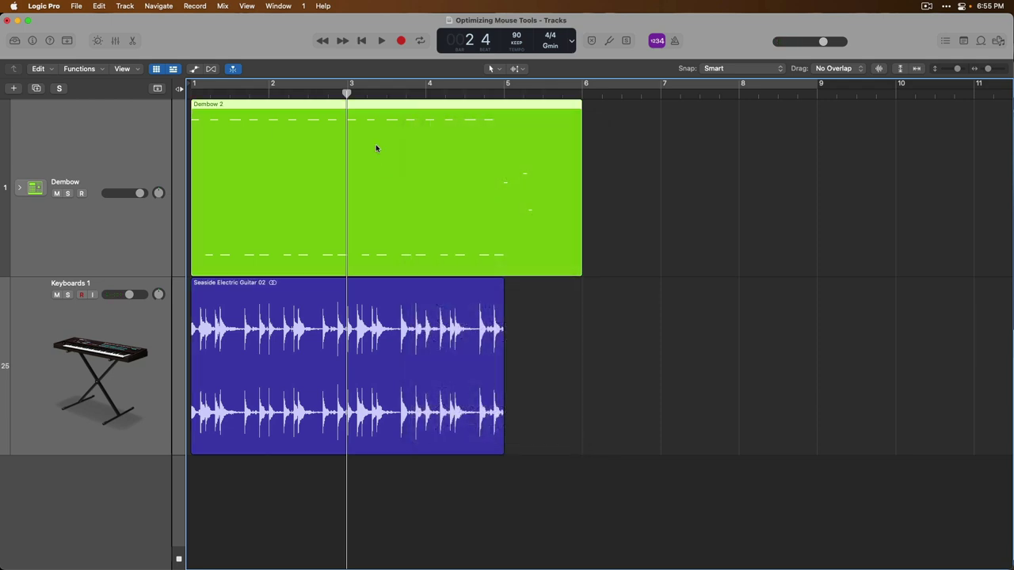
click(375, 146)
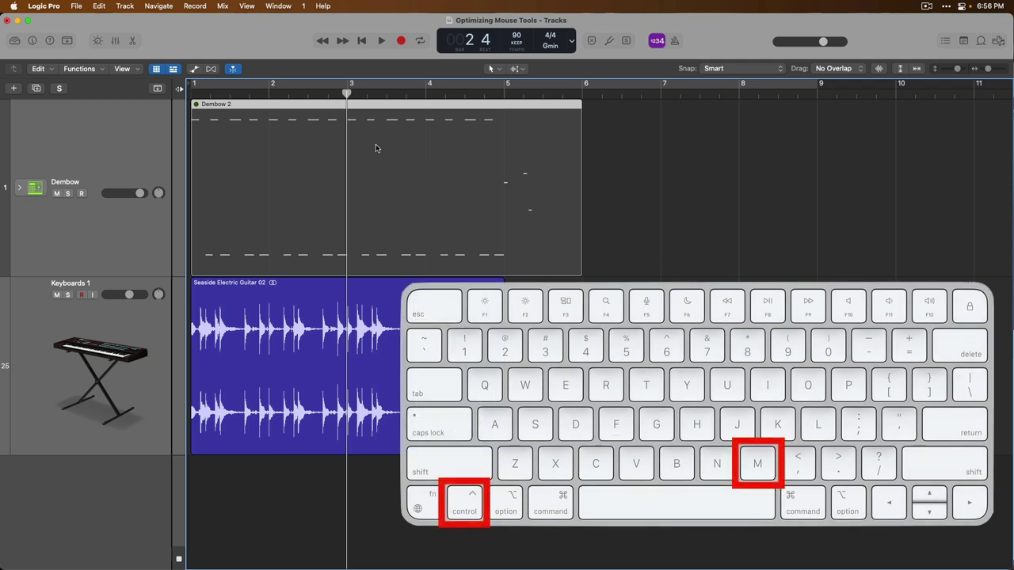
key(ctrl+m)
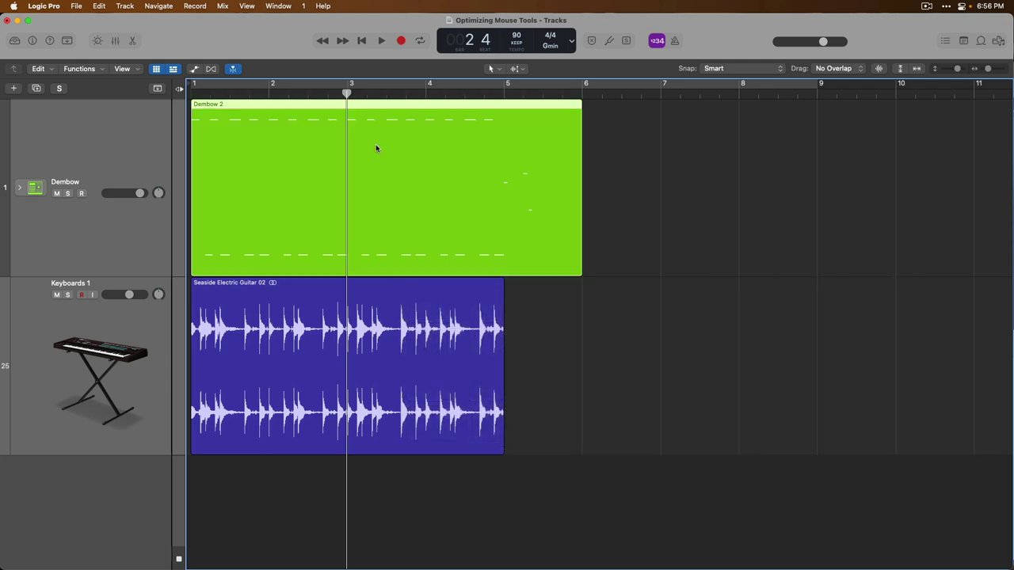
key(t)
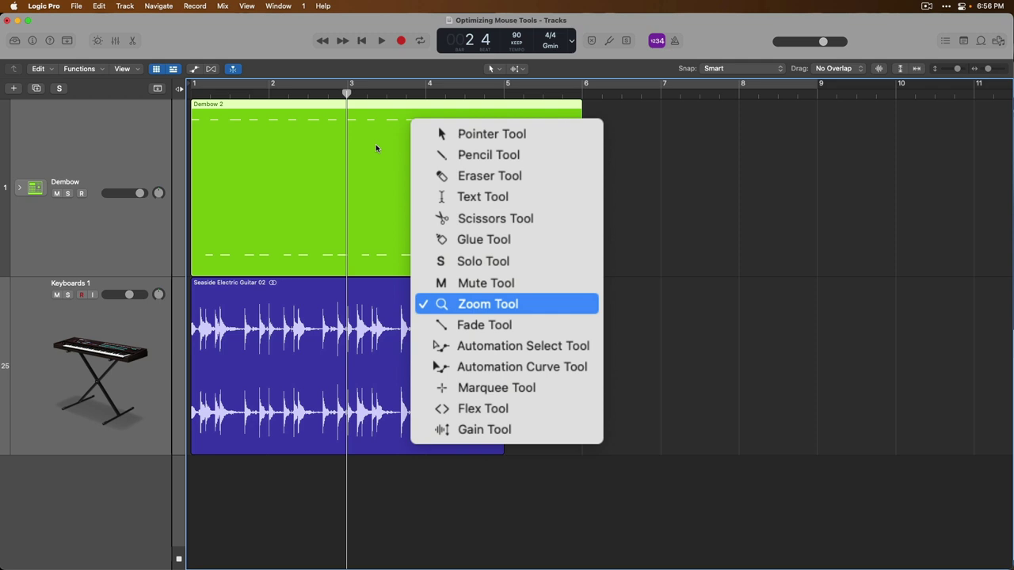
key(Return)
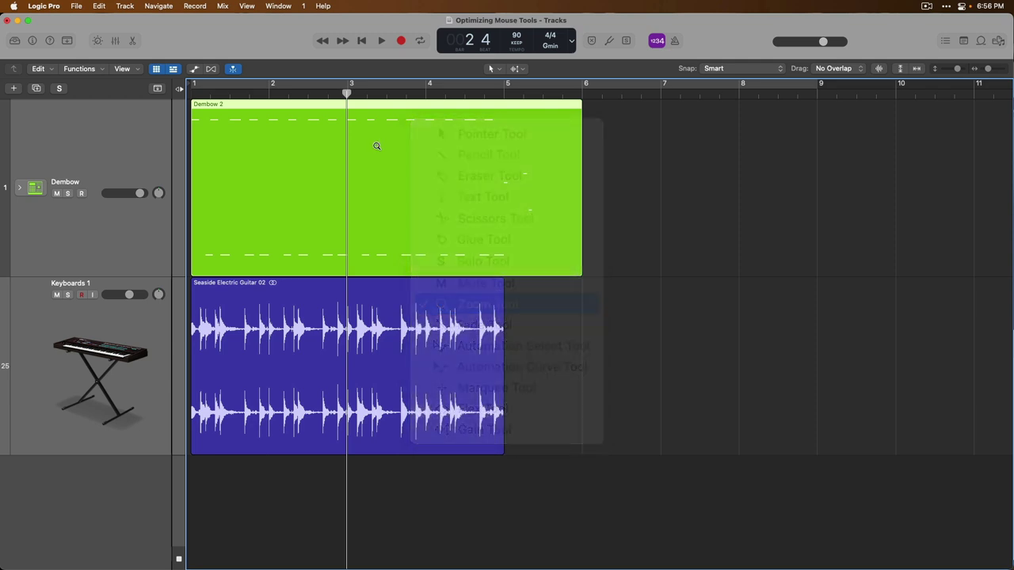
drag(311, 188, 606, 450)
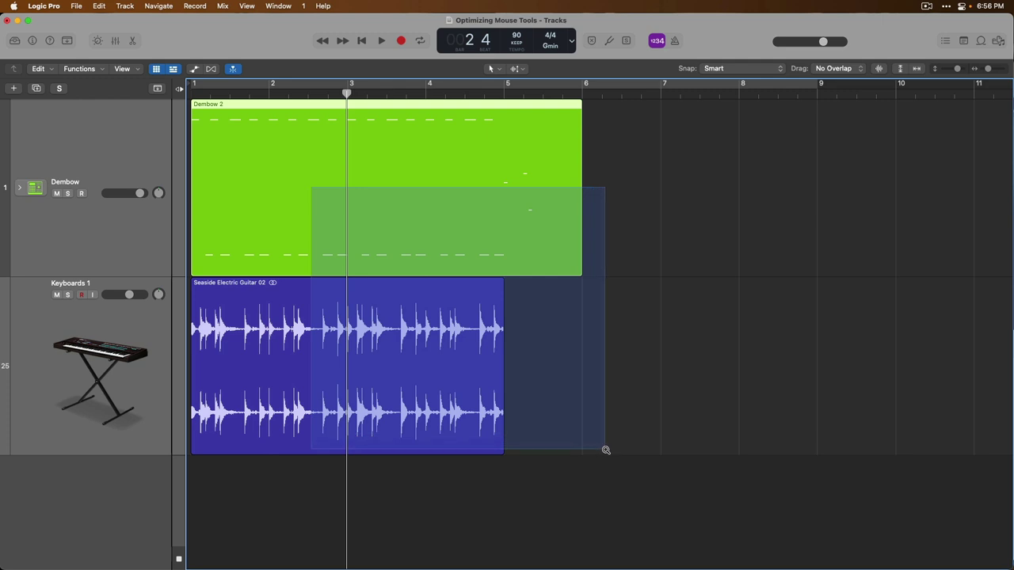
drag(606, 450, 606, 449)
click(558, 388)
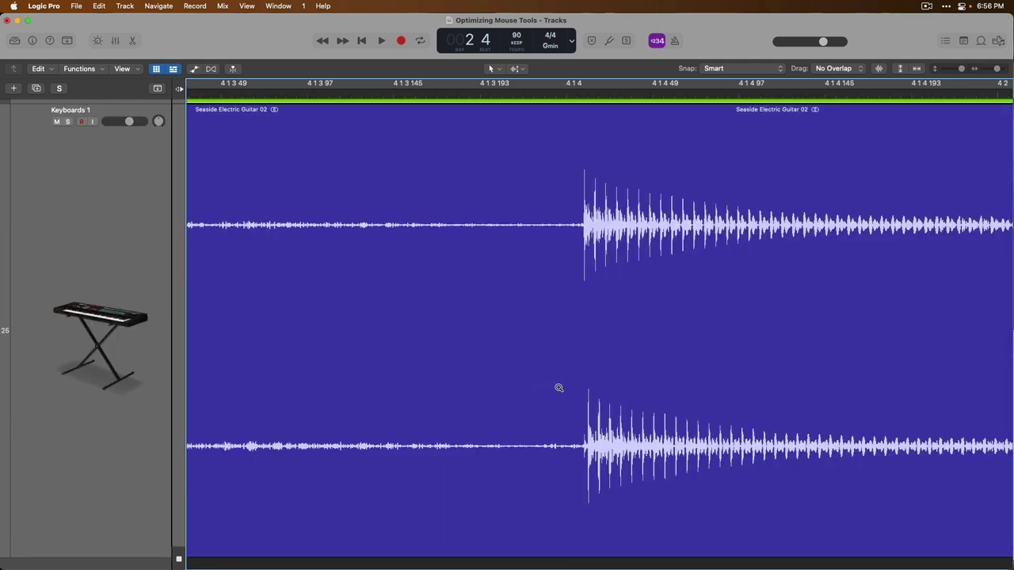
drag(564, 211, 614, 254)
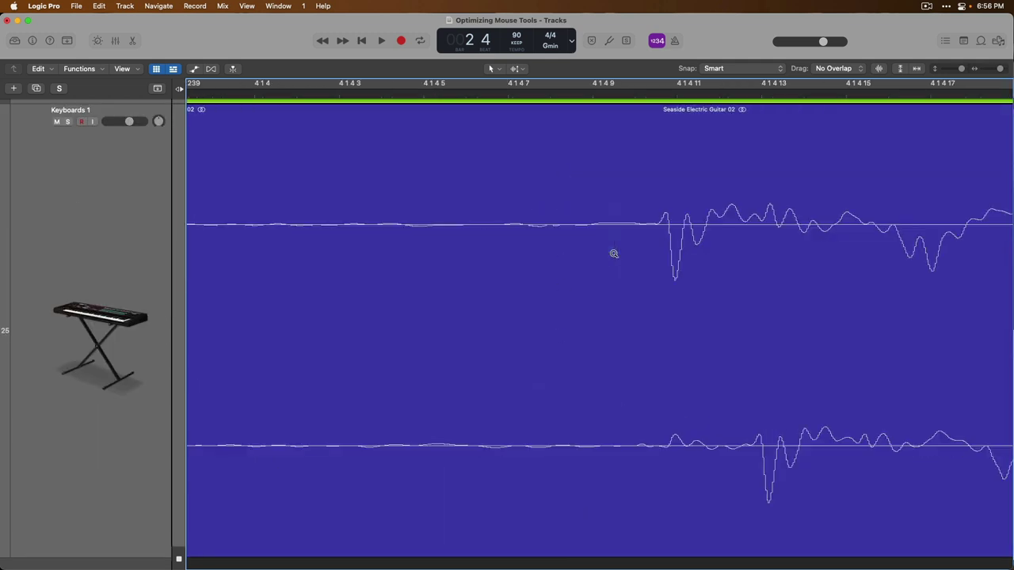
ctrl+alt+click(614, 254)
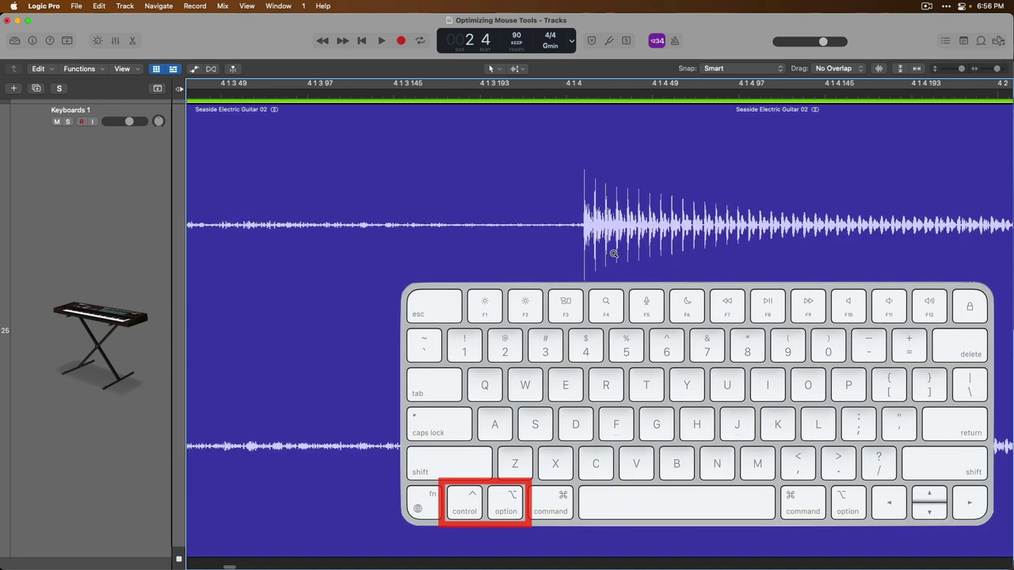
ctrl+alt+click(614, 253)
ctrl+alt+click(614, 253)
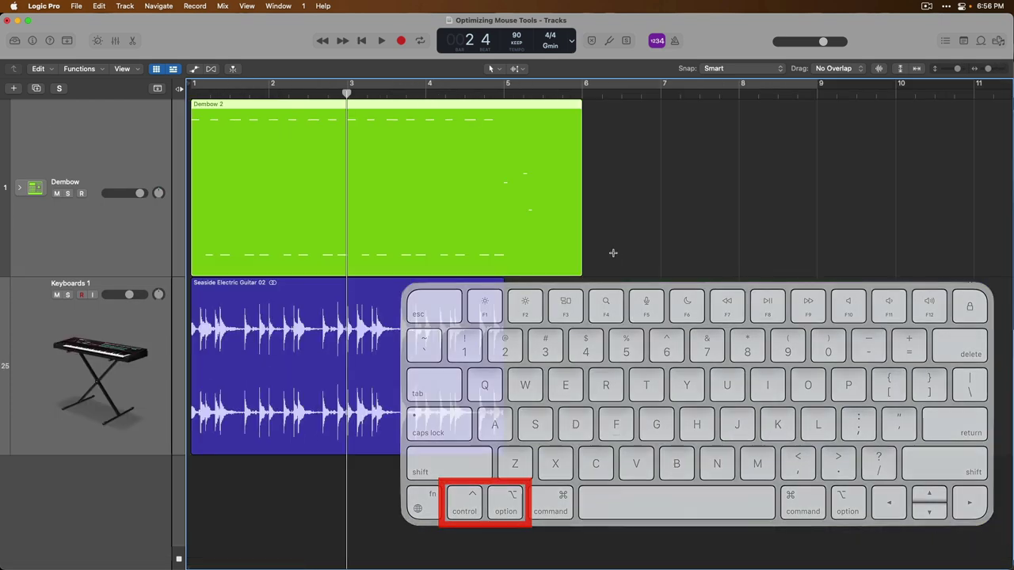
Select Keyboards 1, choose the Automation Select Tool, and show the volume automation lanes
click(132, 319)
key(t)
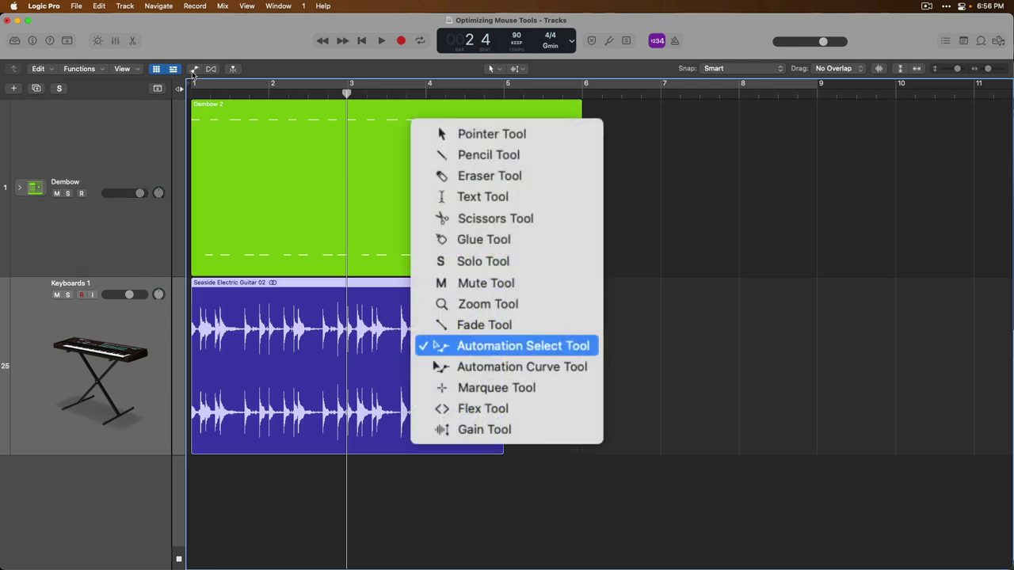
key(a)
key(Escape)
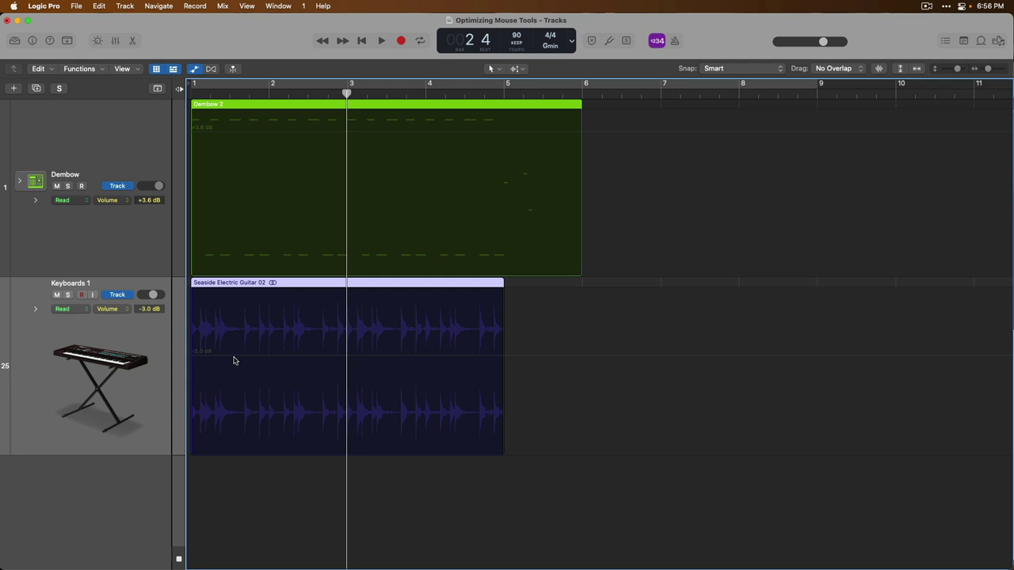
Add three volume points at -3.0 dB and raise the third to +2.0 dB
click(241, 356)
click(266, 355)
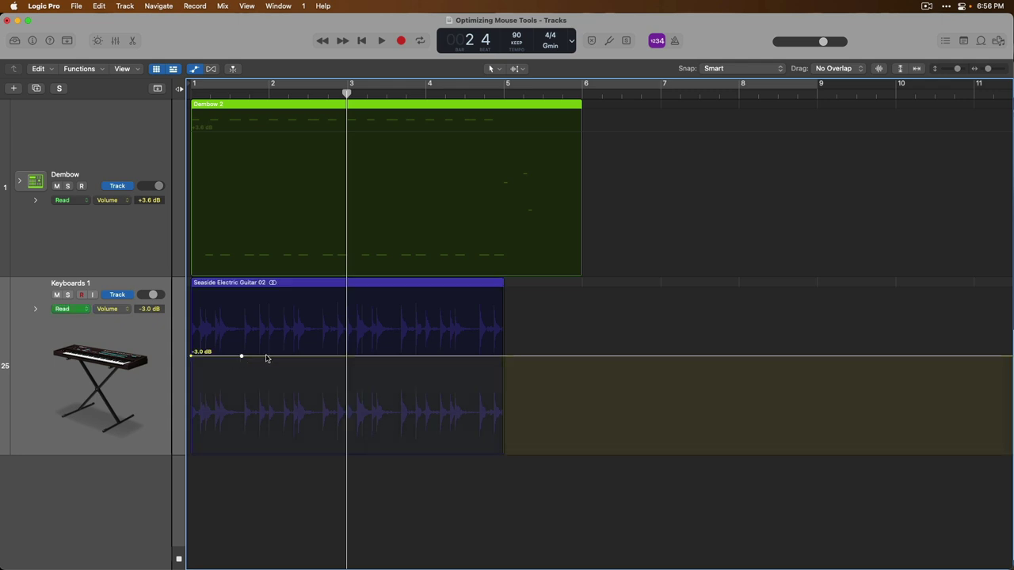
click(287, 357)
drag(287, 357, 288, 322)
Pull the middle point down slightly and raise the top of the ramp to +4.2 dB
click(265, 356)
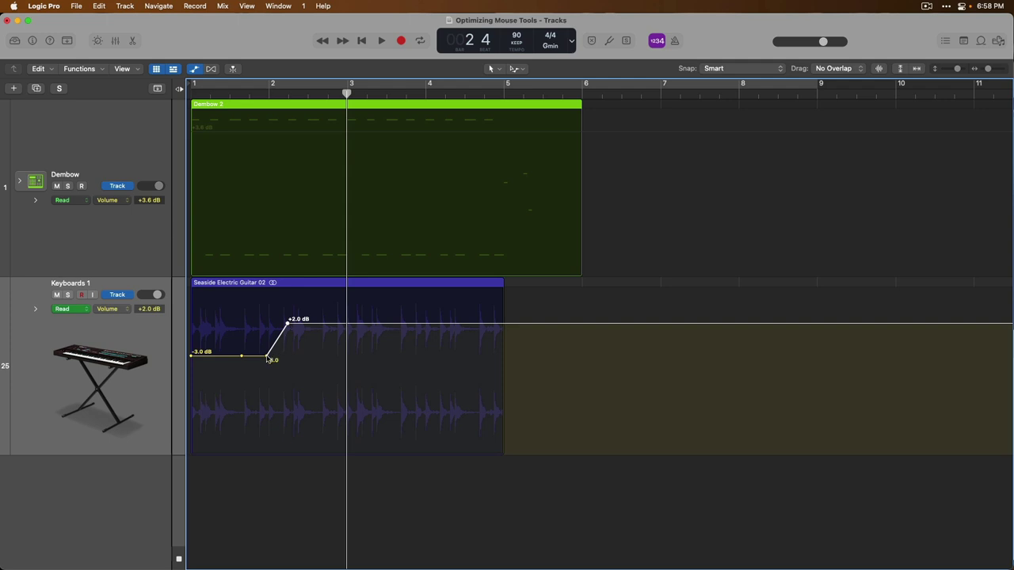
mouse_move(266, 356)
mouse_down()
mouse_move(267, 389)
mouse_move(268, 359)
mouse_up()
drag(234, 302, 326, 342)
click(326, 342)
mouse_move(288, 323)
mouse_down()
mouse_move(288, 299)
mouse_move(288, 356)
mouse_move(289, 304)
mouse_up()
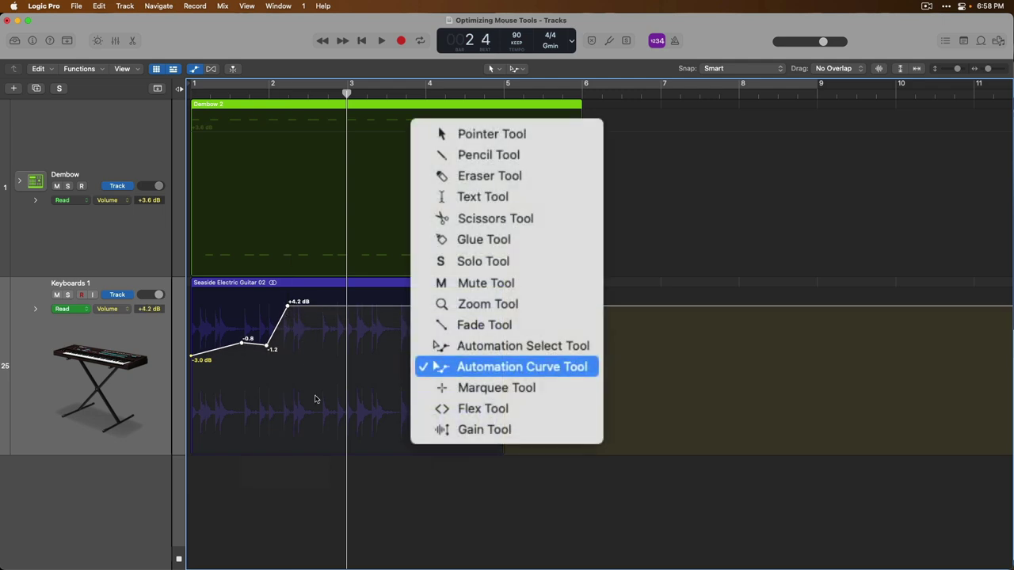
Zoom in and bend the -1.2 to +4.2 dB ramp into a curve with the Automation Curve Tool
key(super+Right)
key(super+Right)
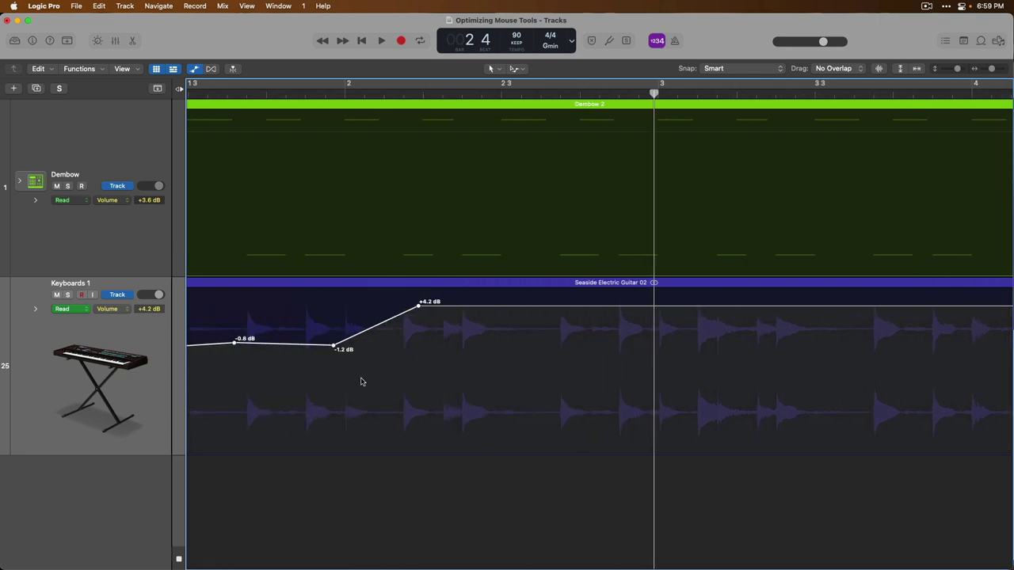
key(ctrl+shift)
mouse_move(380, 327)
mouse_down()
mouse_move(389, 346)
mouse_move(364, 296)
mouse_move(363, 337)
mouse_move(396, 334)
mouse_up()
drag(419, 333, 386, 354)
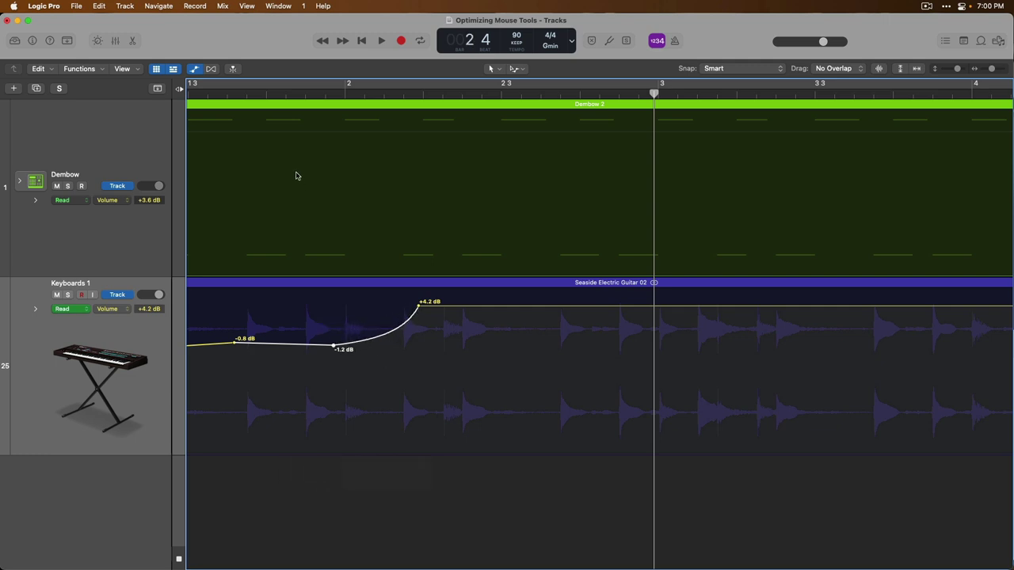
Play back the curved ramp from just before it, then stop
click(271, 94)
key(space)
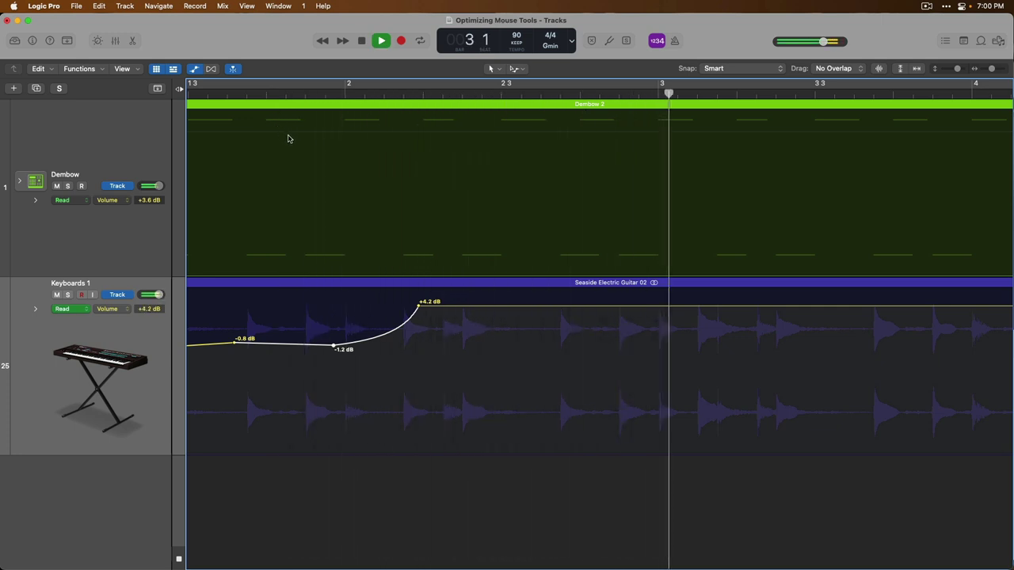
key(space)
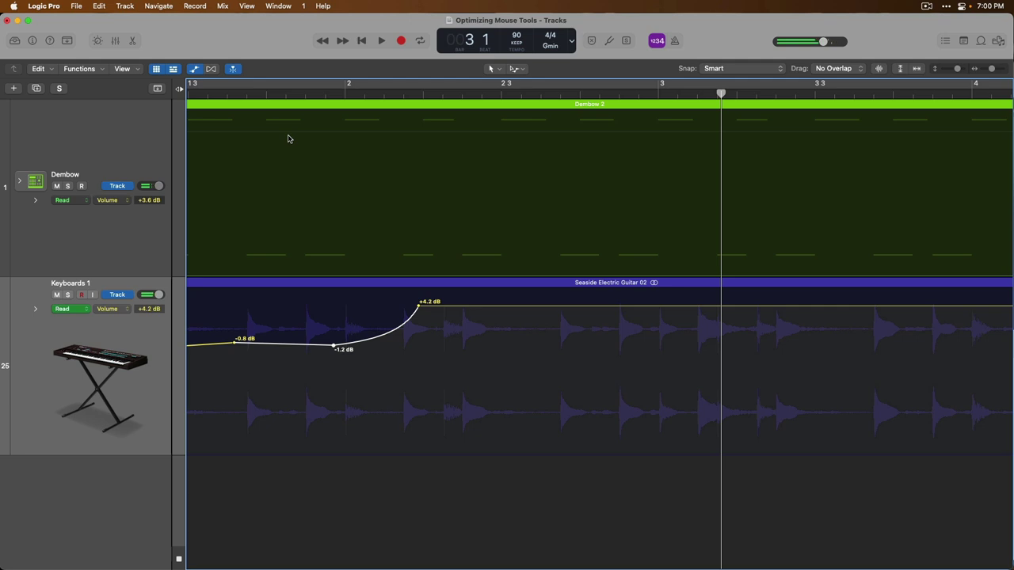
Select the Flex Tool, hide automation, show flex view, and enable Flex on Keyboards 1
key(t)
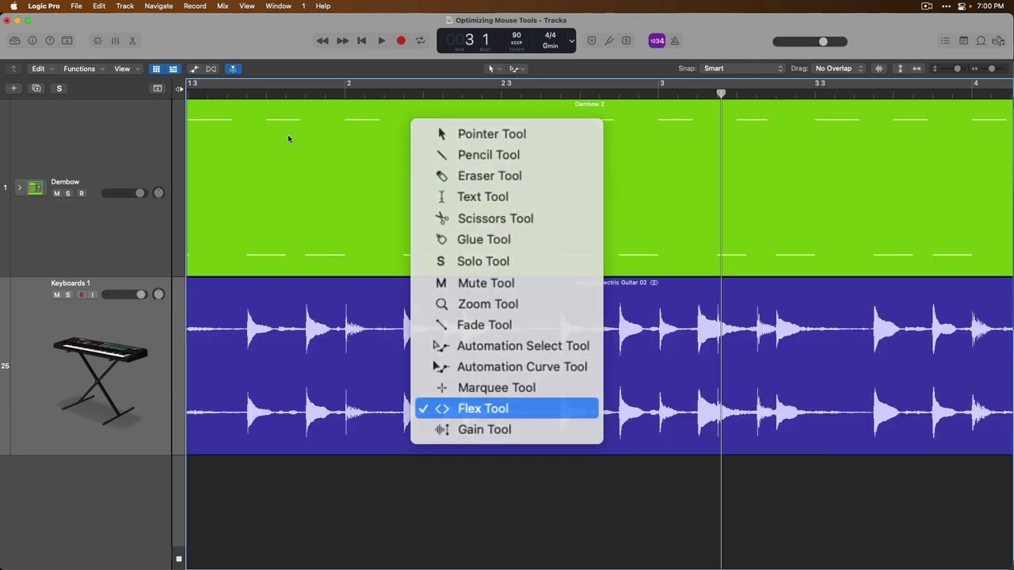
key(Escape)
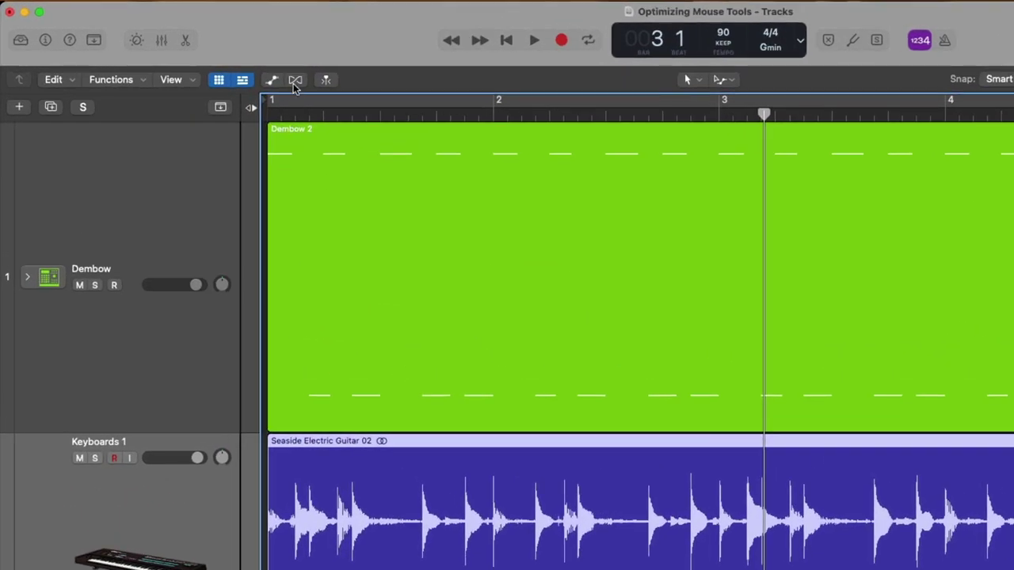
click(295, 82)
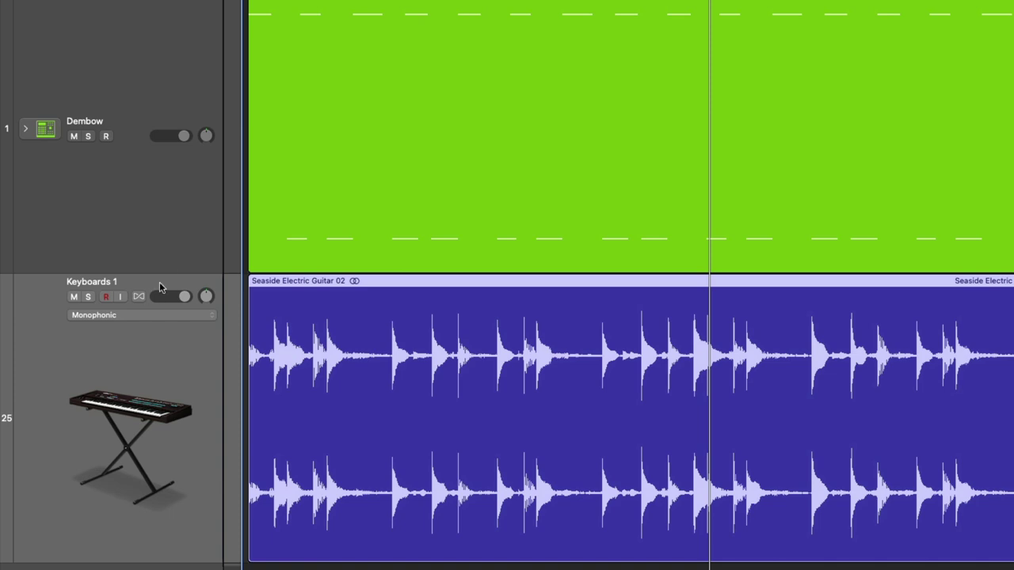
click(140, 297)
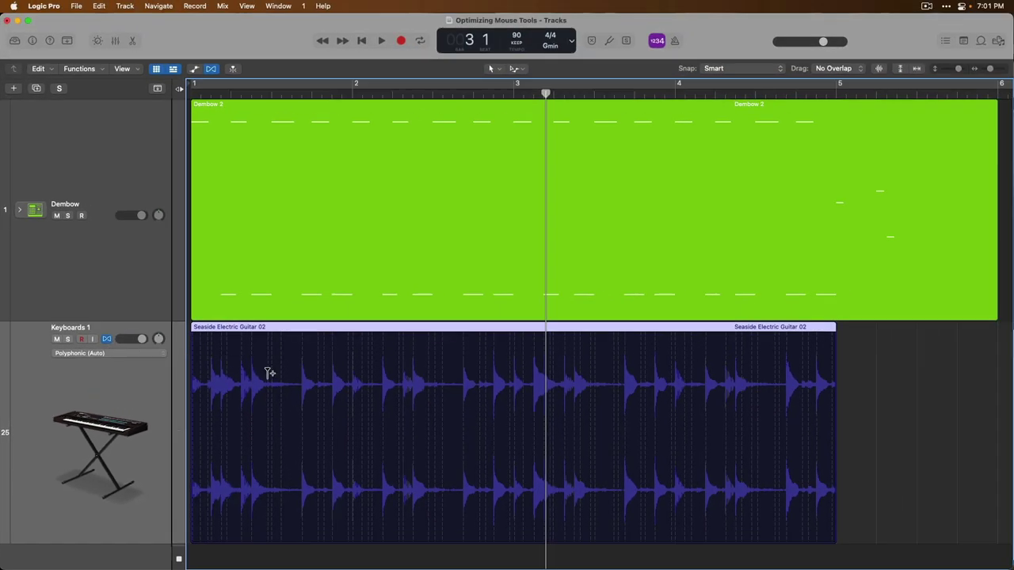
Zoom in on the first guitar notes and drag a flex marker to shift a transient near bar 1.3.4
drag(263, 353, 453, 475)
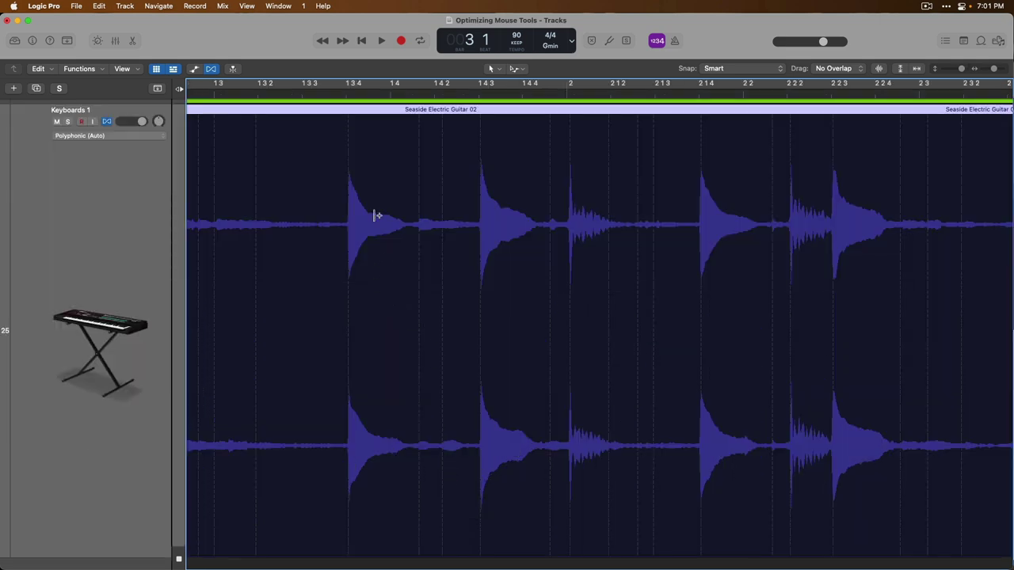
click(348, 351)
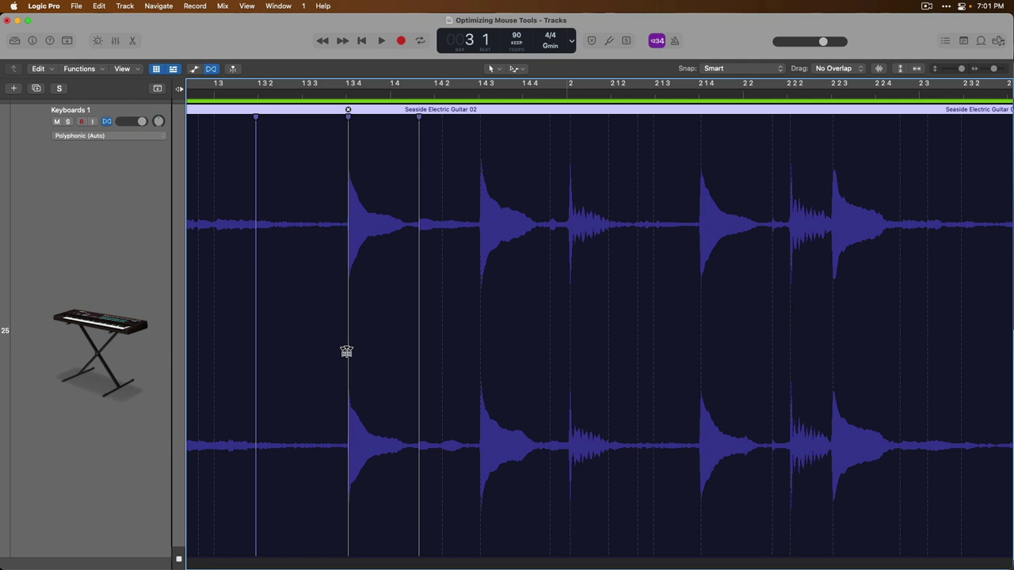
mouse_move(349, 161)
mouse_down()
mouse_move(292, 176)
mouse_move(378, 174)
mouse_up()
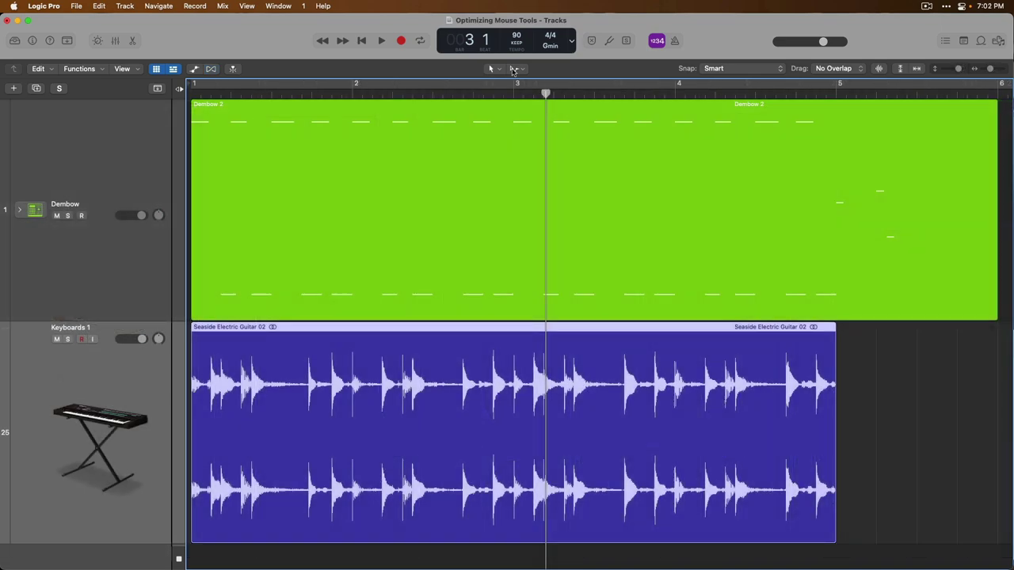
Use the Gain Tool to pull the Seaside Electric Guitar 02 region's gain down toward -6.6 dB
click(515, 68)
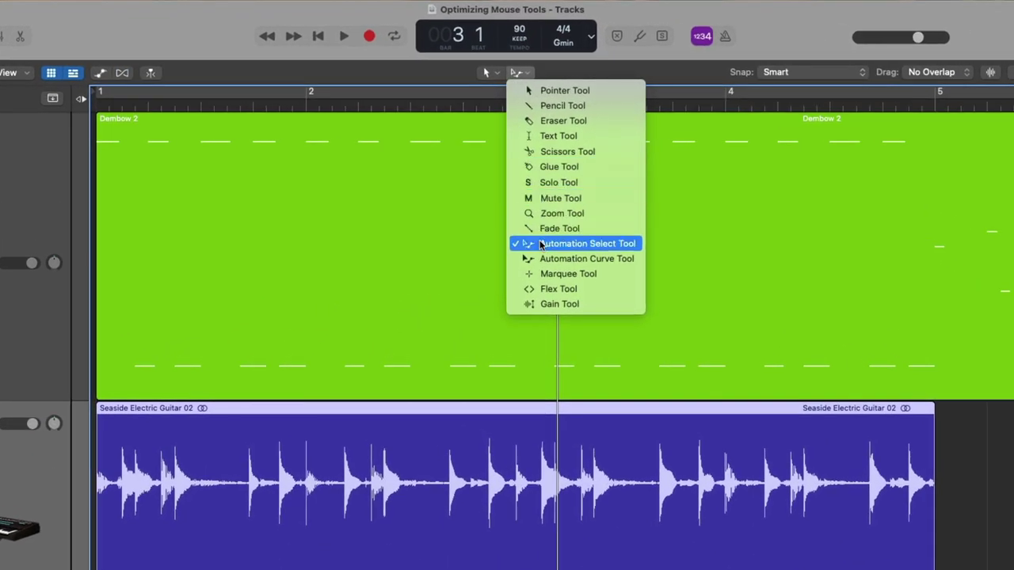
click(542, 301)
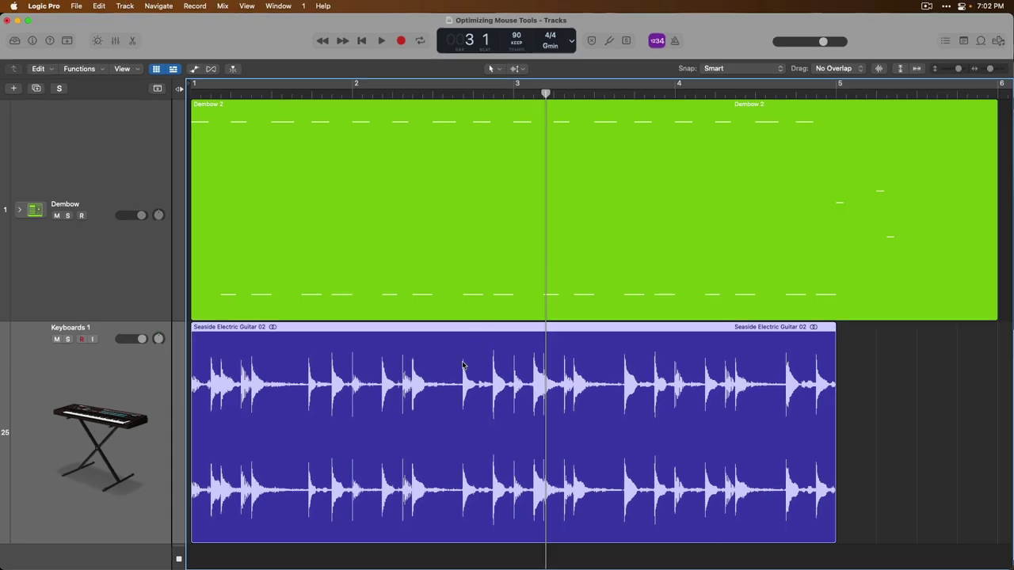
drag(464, 365, 449, 391)
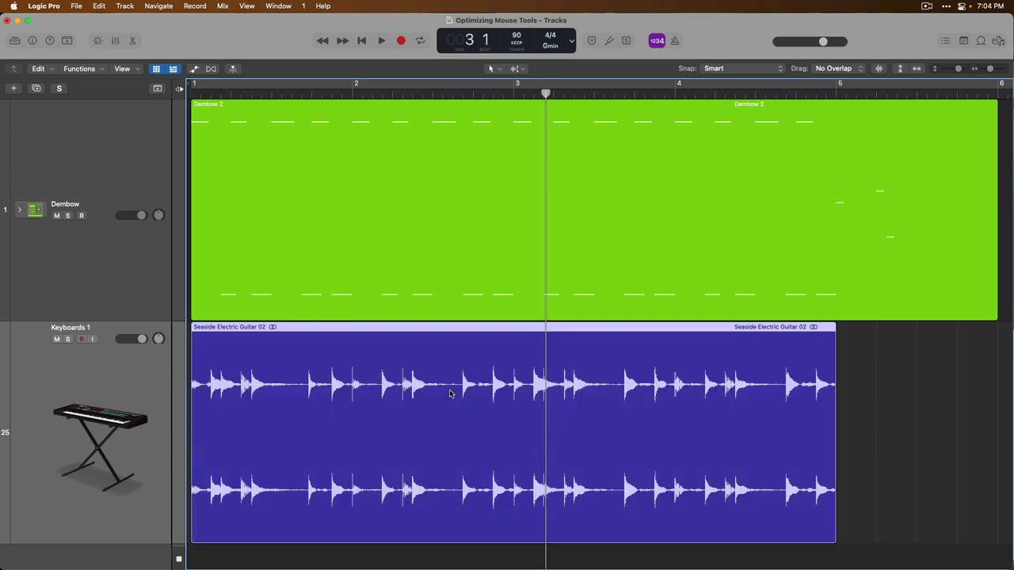